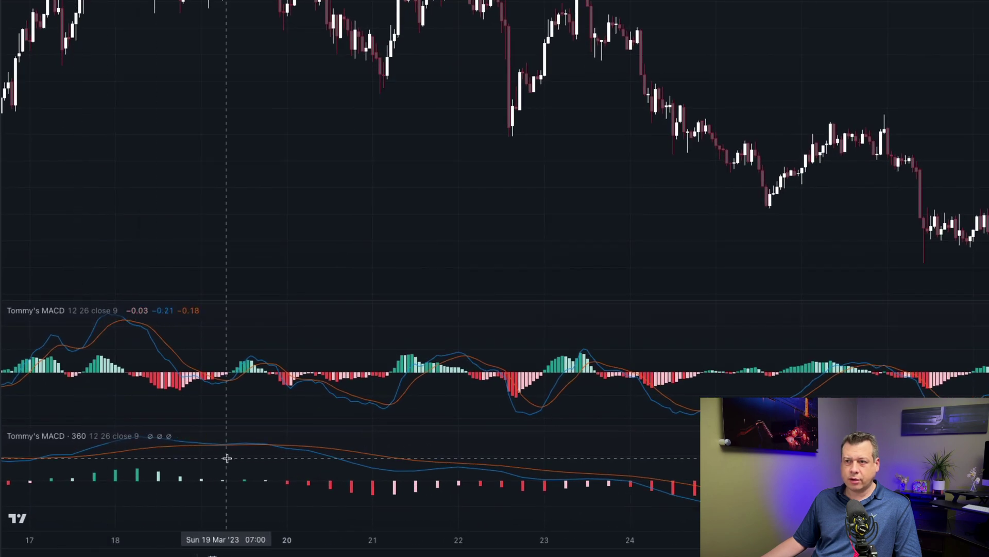
Check the timeframe setting of the upper Tommy's MACD indicator and close its settings.
click(299, 349)
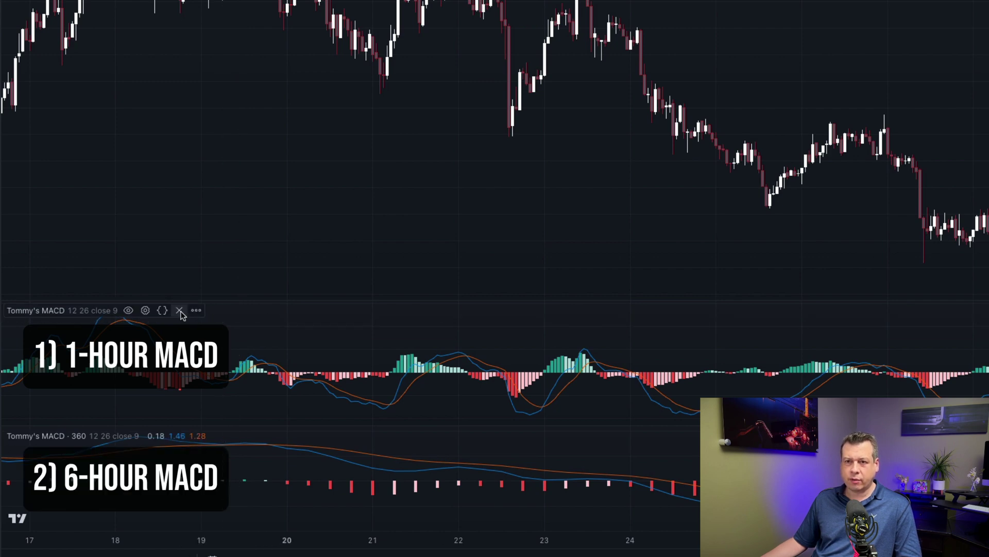
click(145, 310)
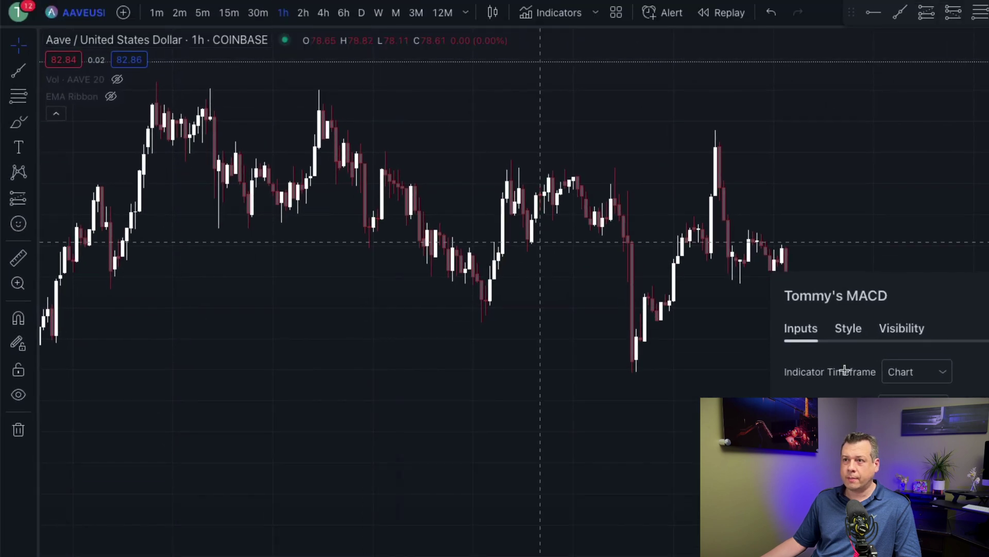
click(923, 316)
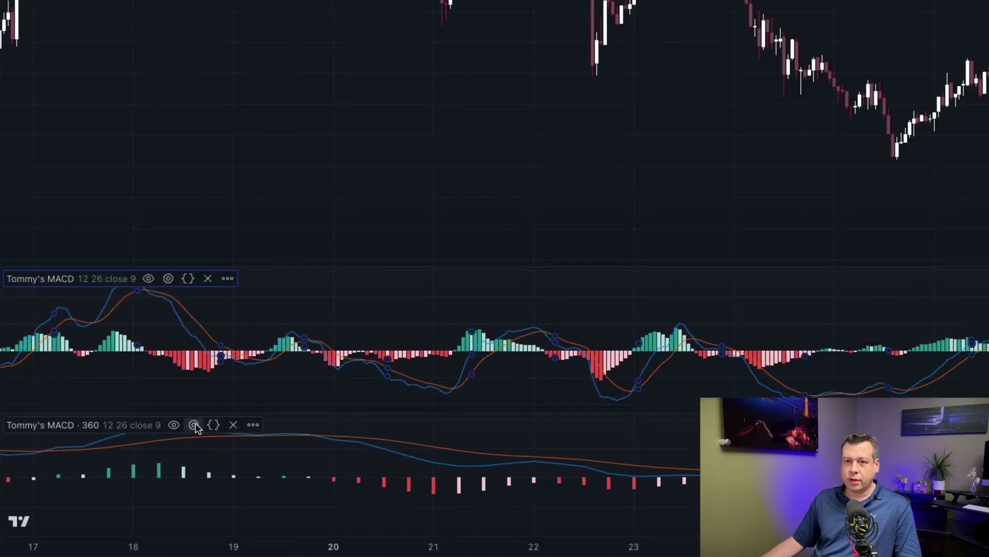
Set the lower Tommy's MACD indicator's timeframe to 6 hours and confirm the settings.
click(194, 425)
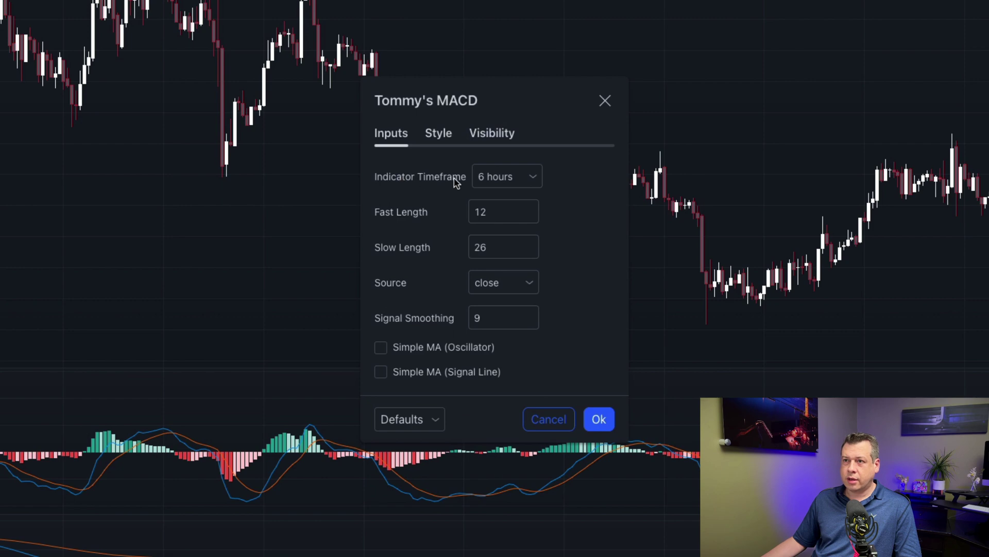
click(484, 180)
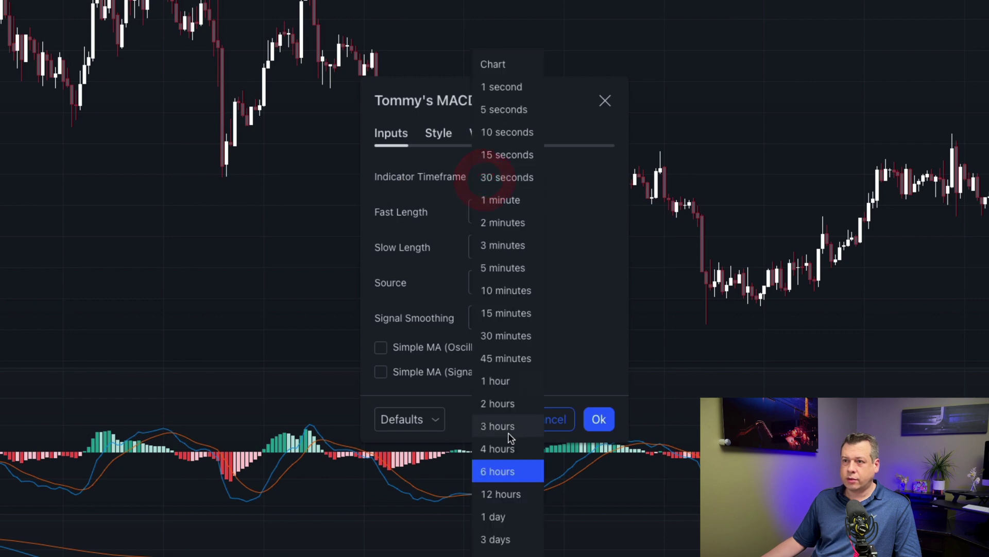
click(500, 471)
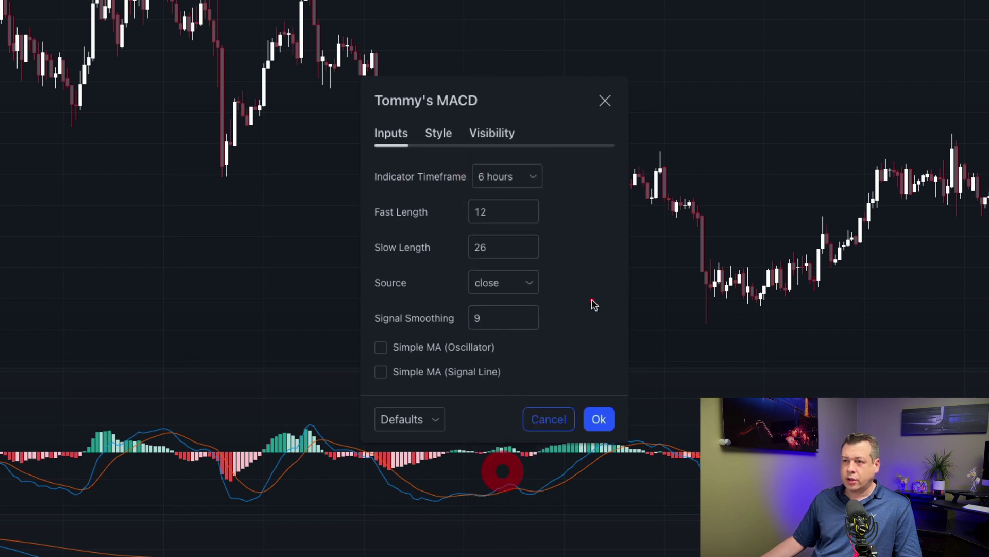
click(599, 418)
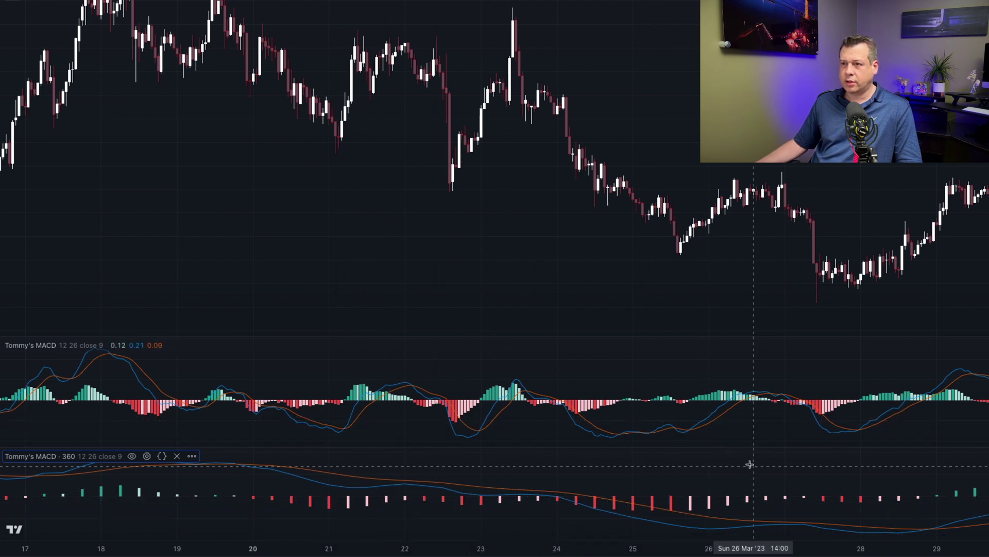
Examine the marked long positions from 31 March into April against both MACD panes.
scroll(750, 464, right, 10)
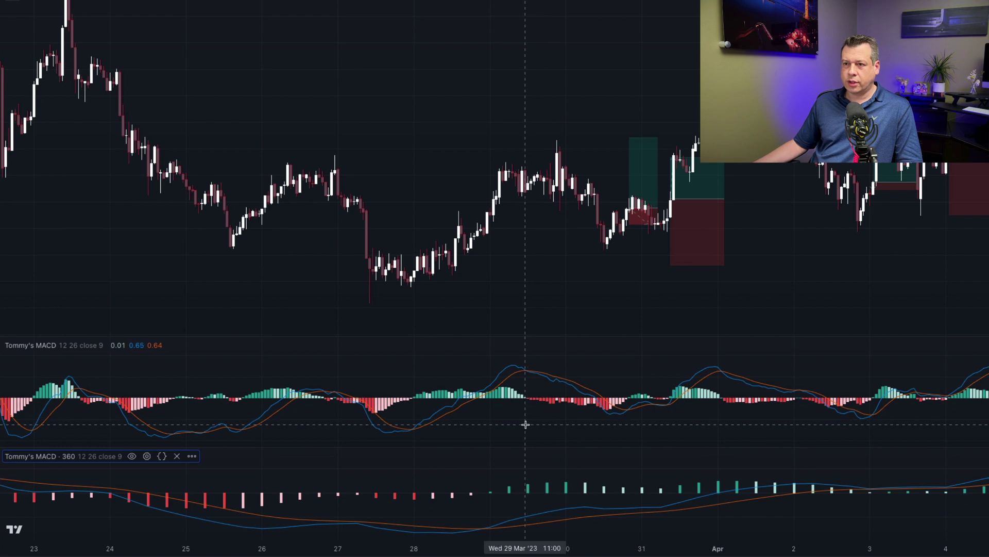
scroll(525, 424, right, 5)
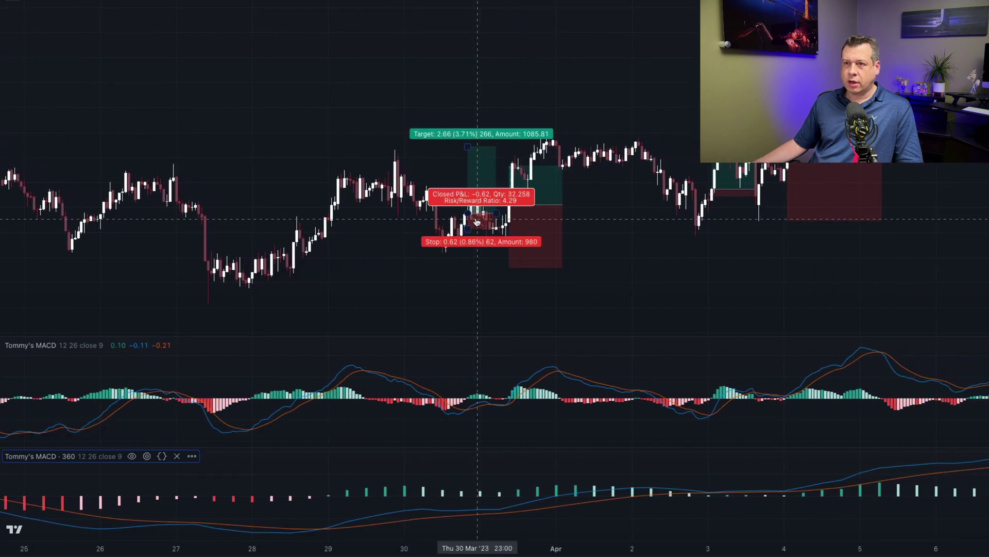
click(541, 237)
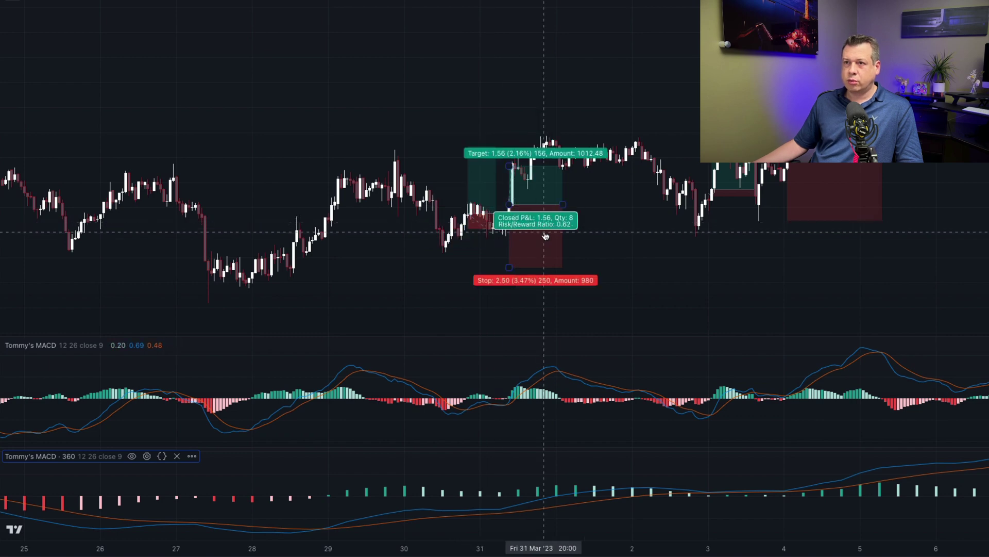
scroll(623, 230, right, 5)
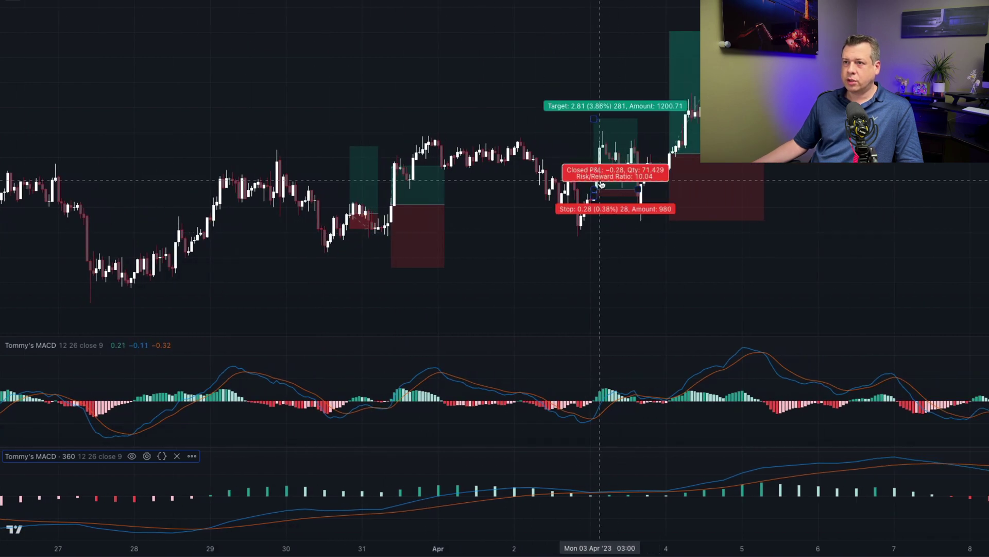
scroll(603, 188, right, 7)
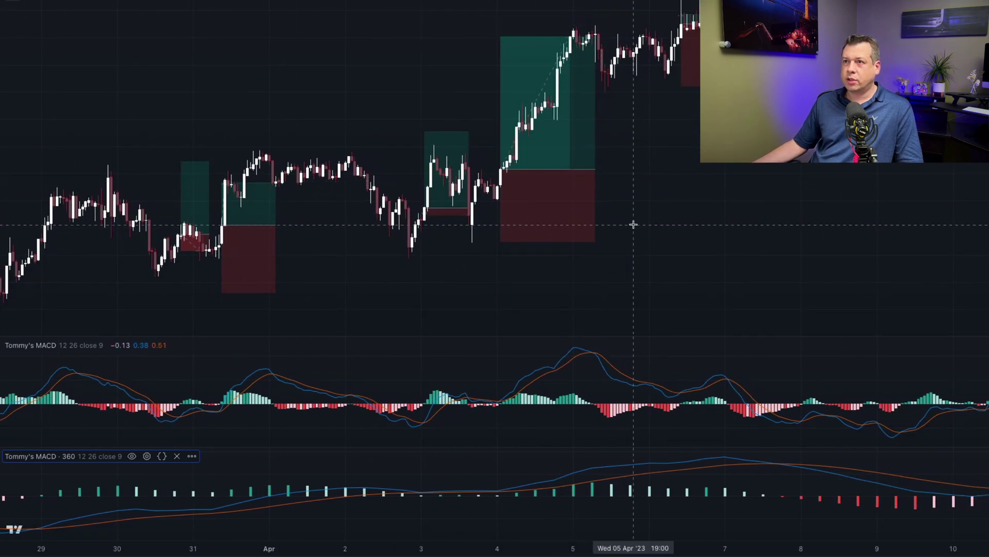
scroll(634, 223, right, 4)
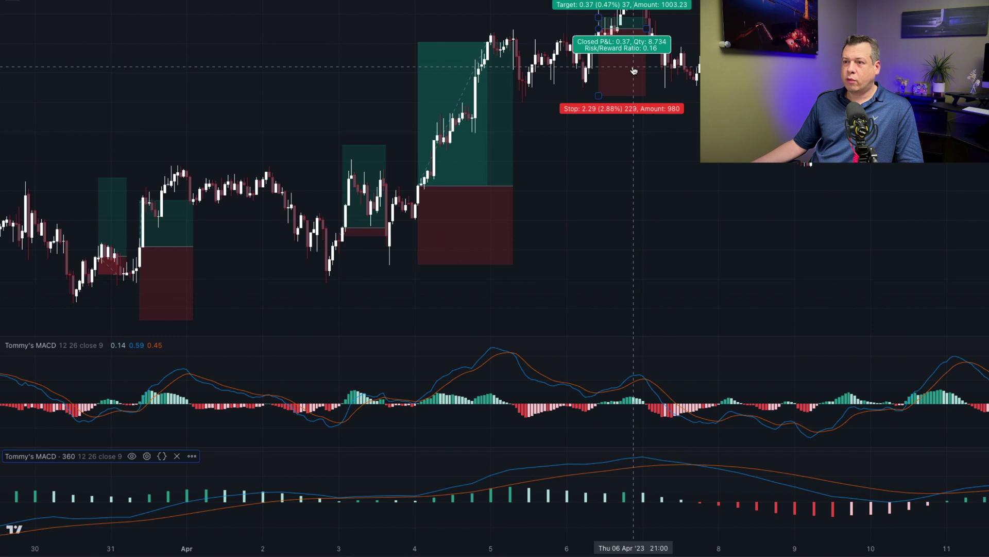
scroll(665, 206, right, 5)
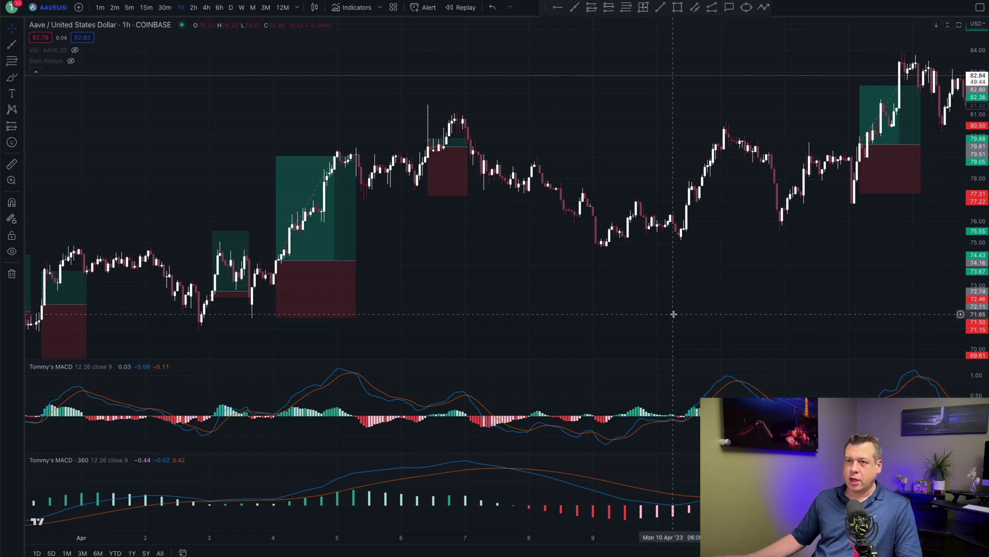
Place a text note on the mid-March price chart near 19 March with the heading "Buy Conditions:".
scroll(654, 298, left, 5)
scroll(654, 298, left, 20)
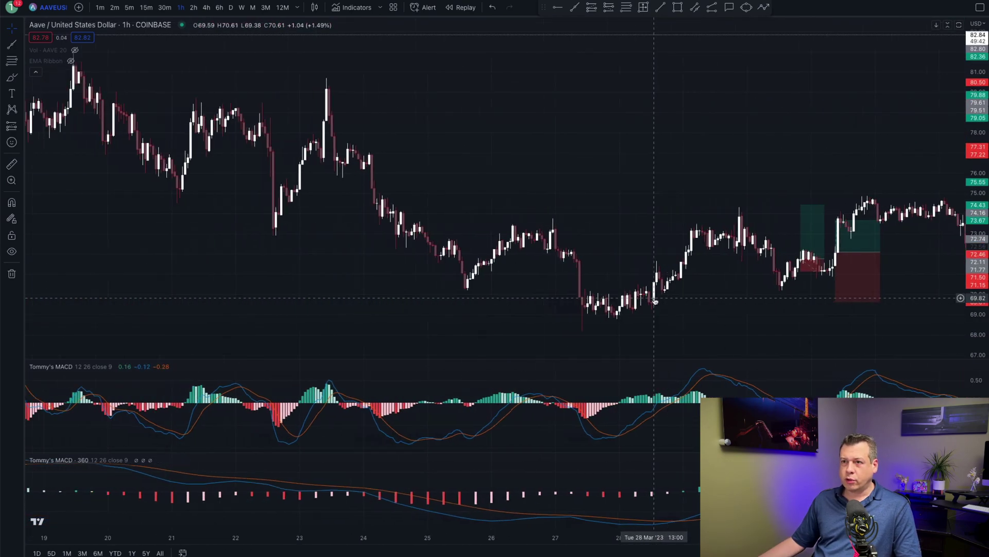
scroll(654, 297, right, 5)
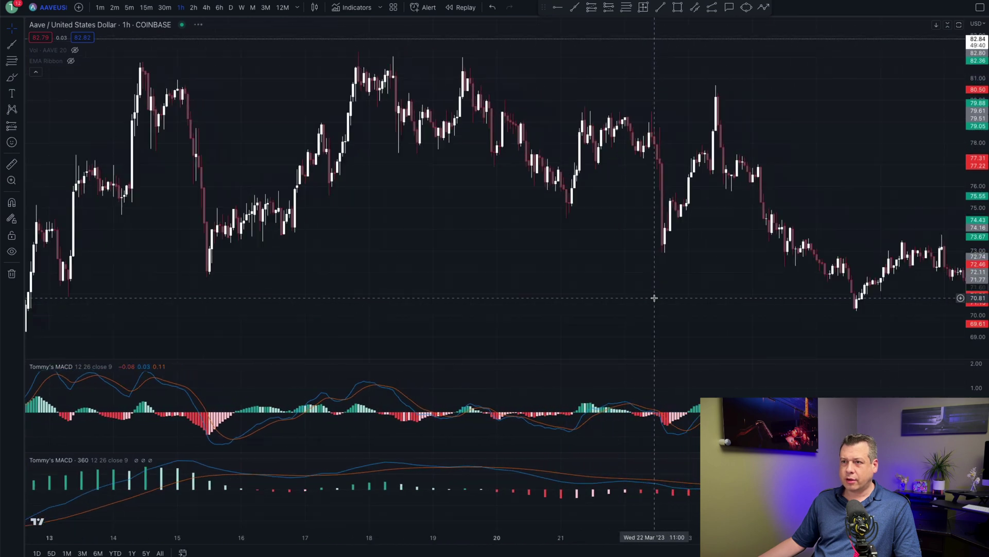
scroll(654, 298, right, 1)
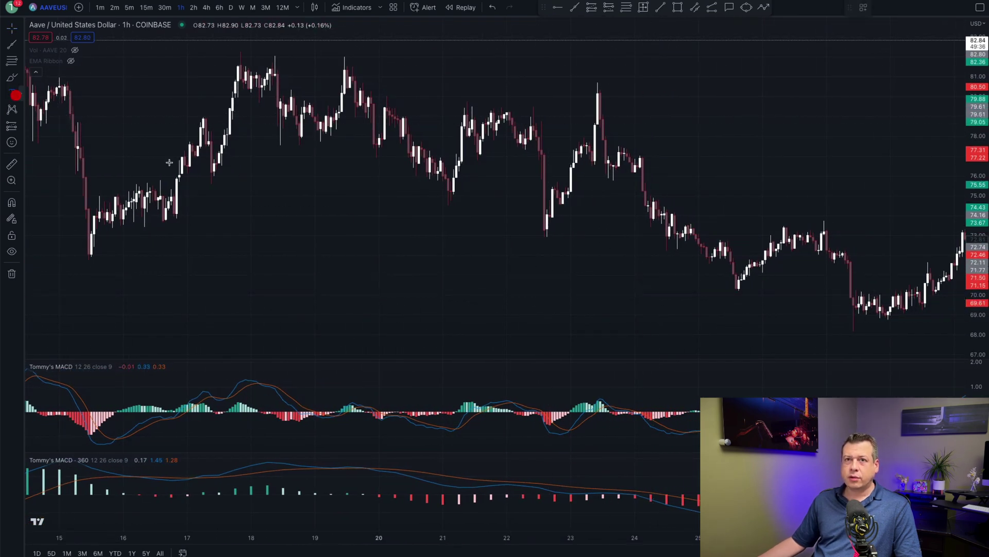
click(345, 175)
click(583, 250)
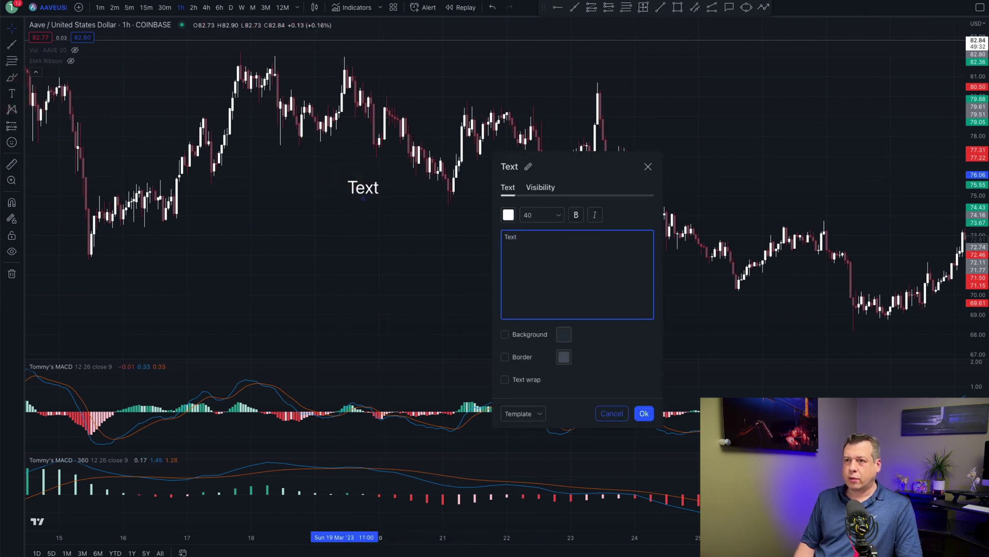
key(BackSpace)
key(BackSpace)
key(BackSpace)
key(BackSpace)
text(Buy )
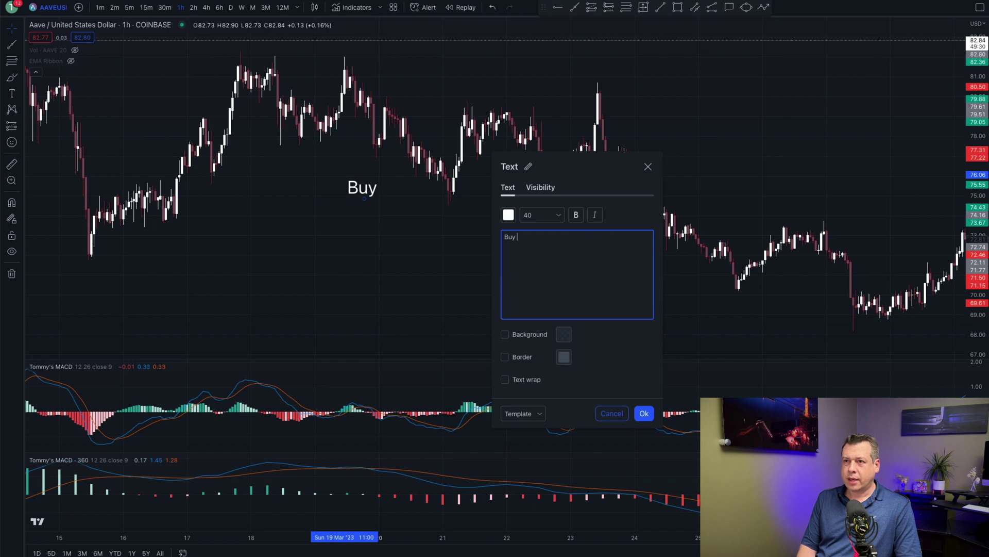
text(Conditions:)
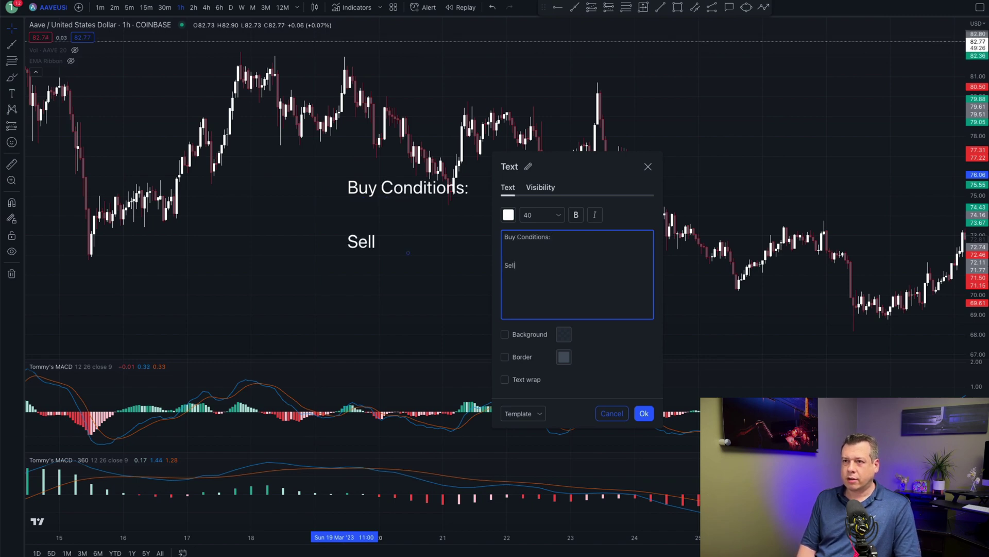
Add the heading "Sell Condition:" to the text note, leaving blank lines below "Buy Conditions:".
text(Sell S)
key(BackSpace)
text(Condition:)
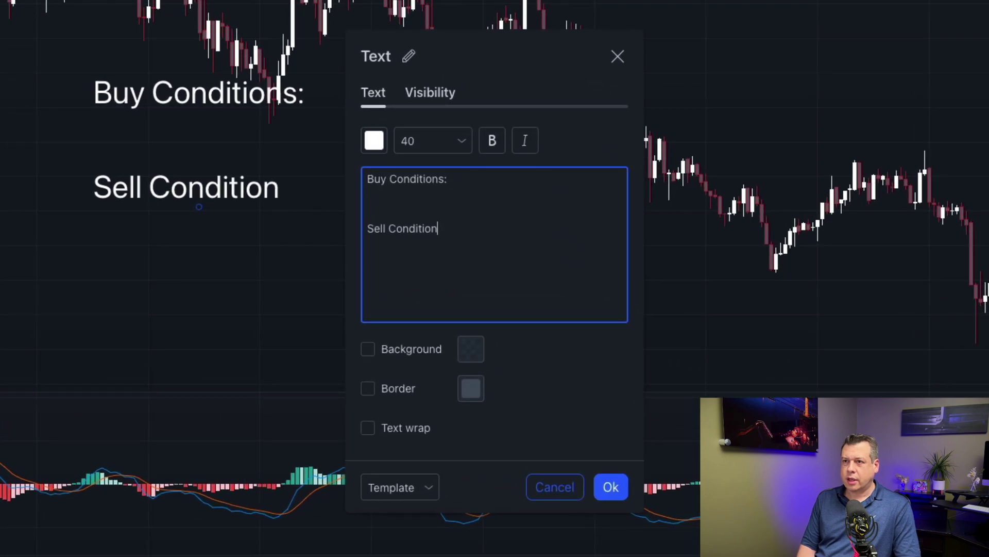
Enter the first buy condition below its heading as "1) MACD greater than the Signal on 6HR".
click(368, 195)
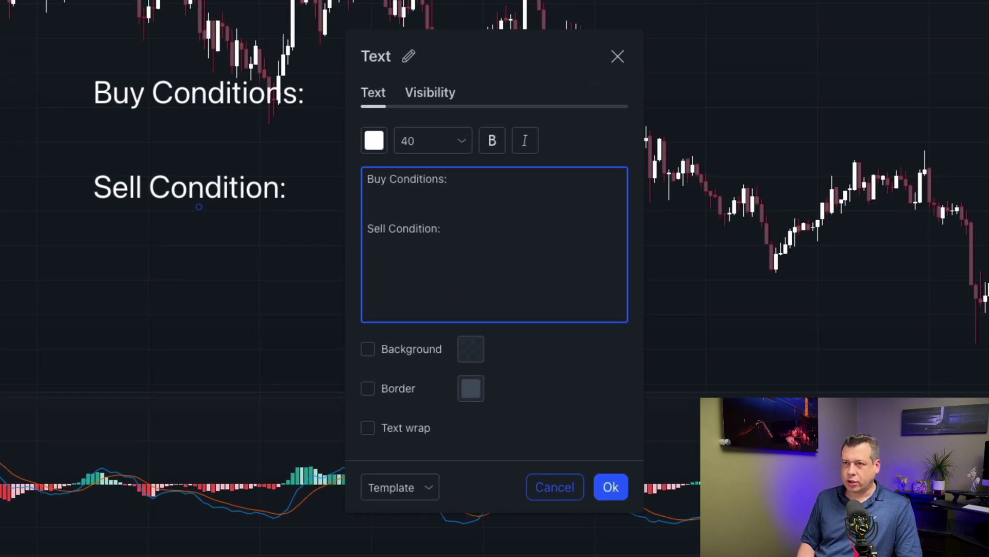
text(1))
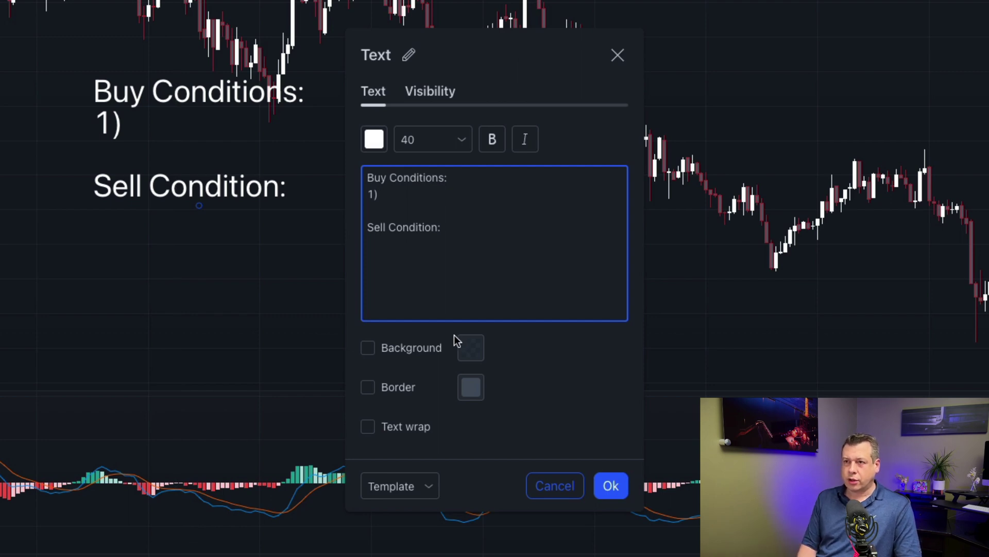
text(MACD)
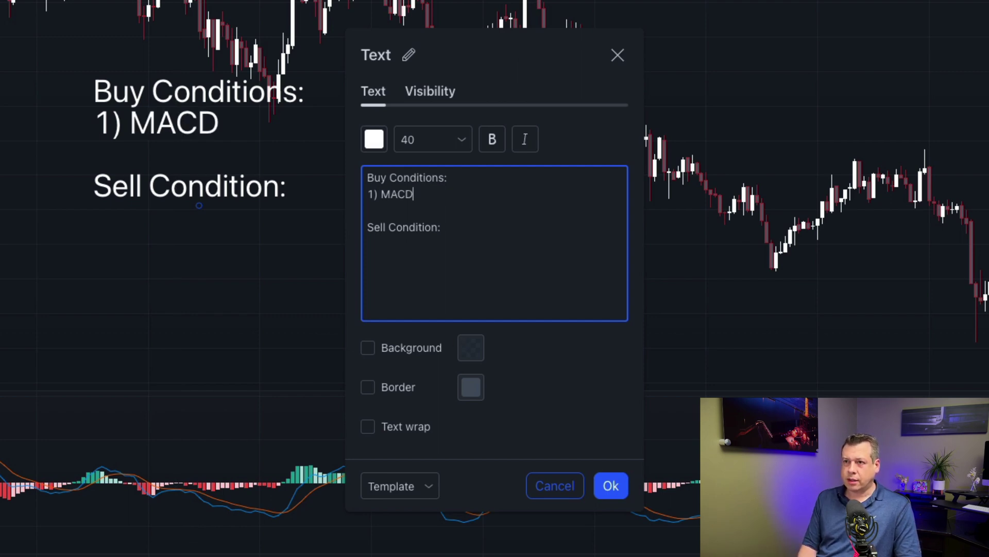
text( great)
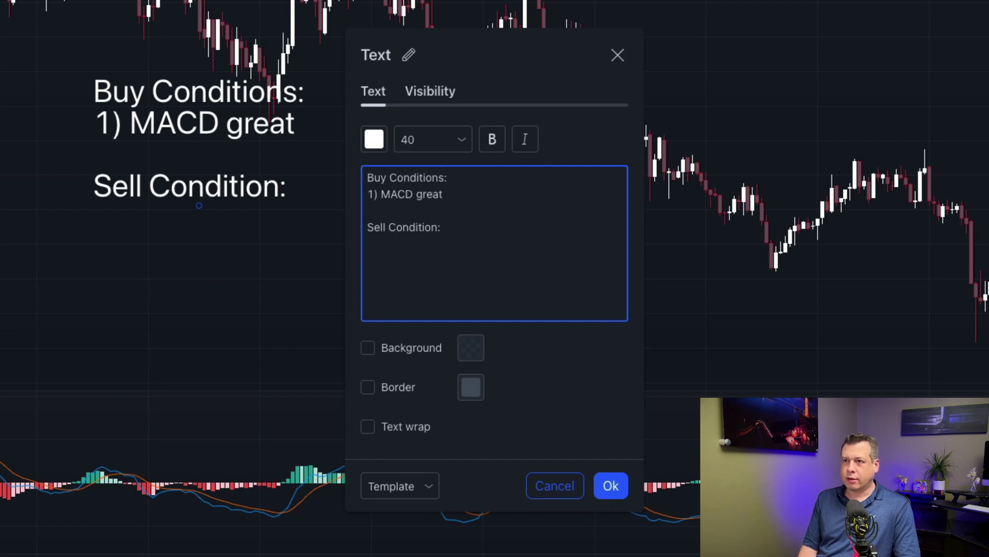
text(er than the Signal on )
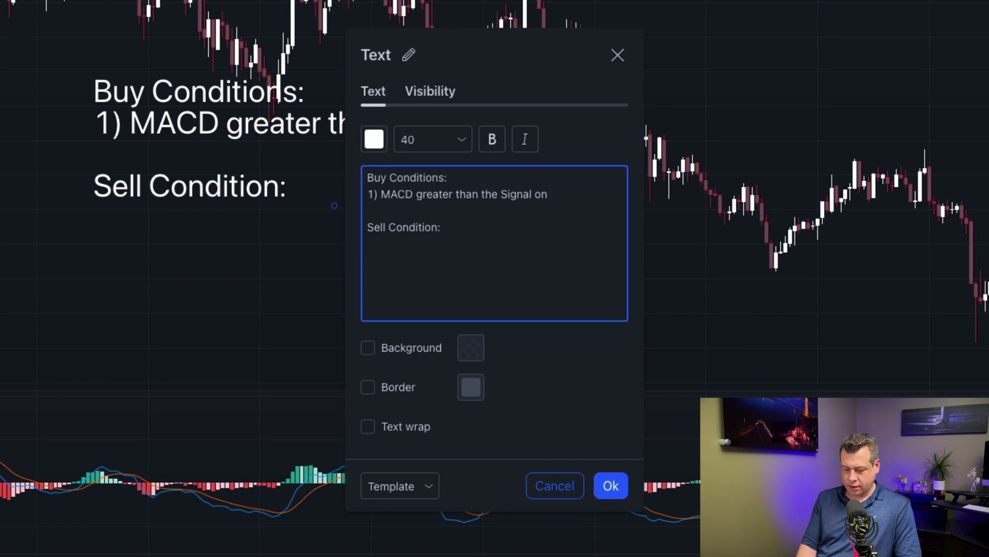
text(6HR)
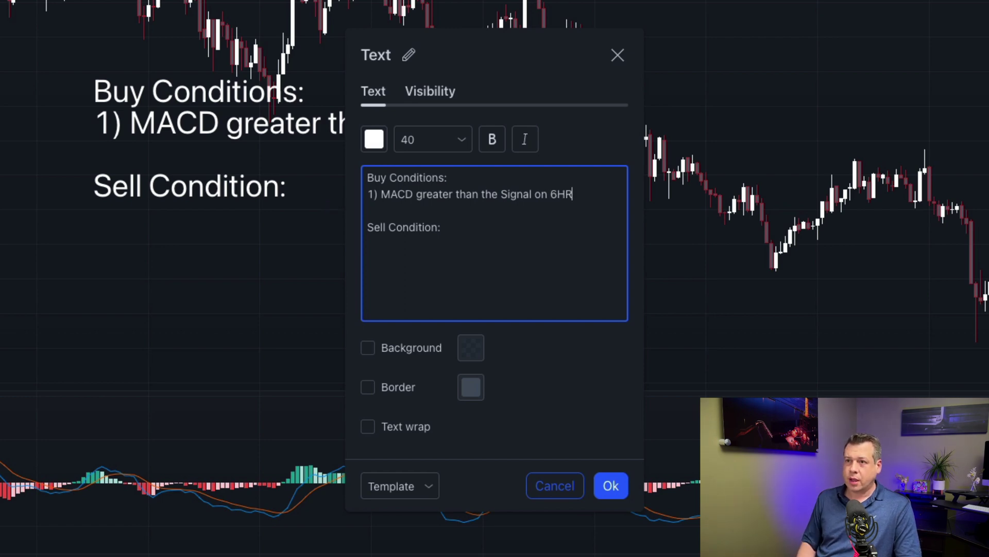
Add the second buy condition on a new line as "2) MACD on 1HR crosses above the Signal".
key(Return)
text(2) )
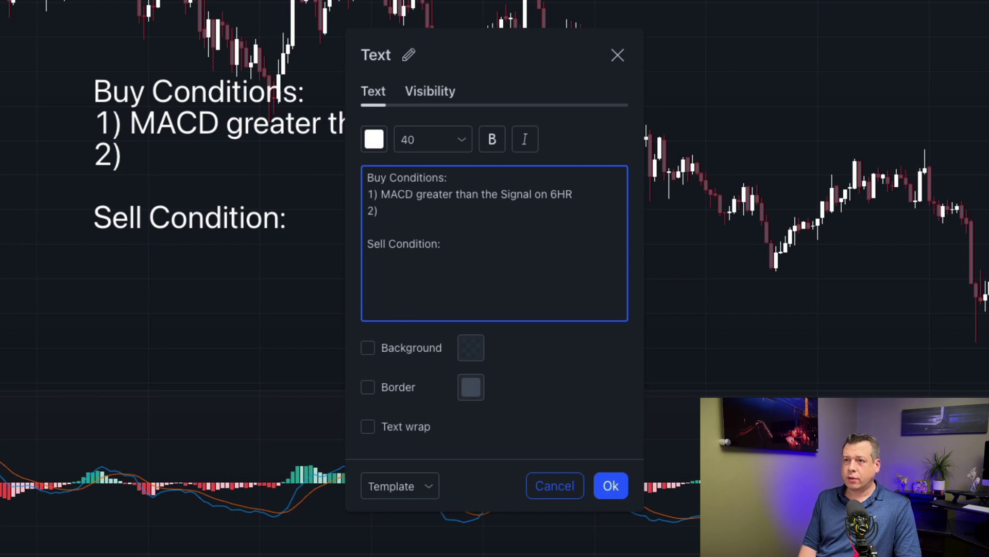
text(MACD)
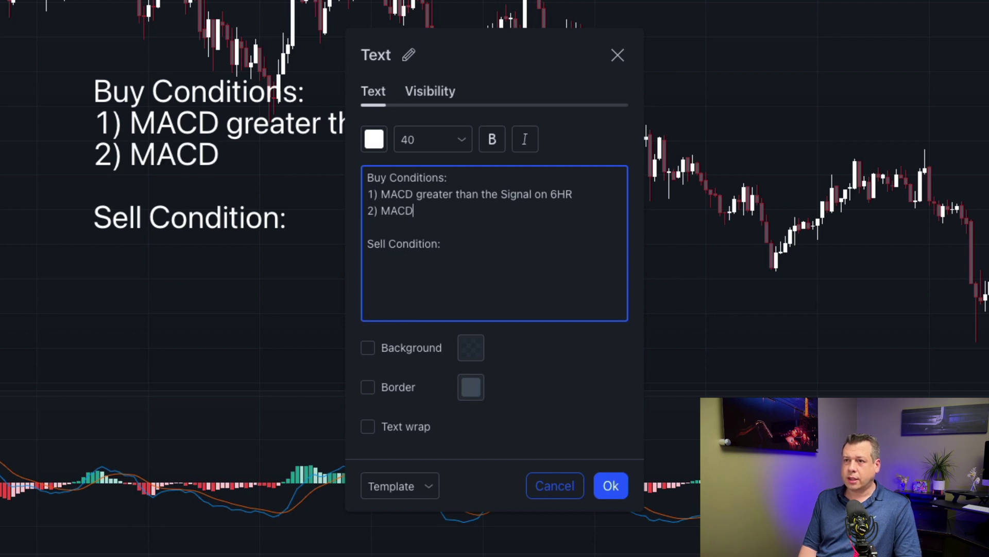
text( on )
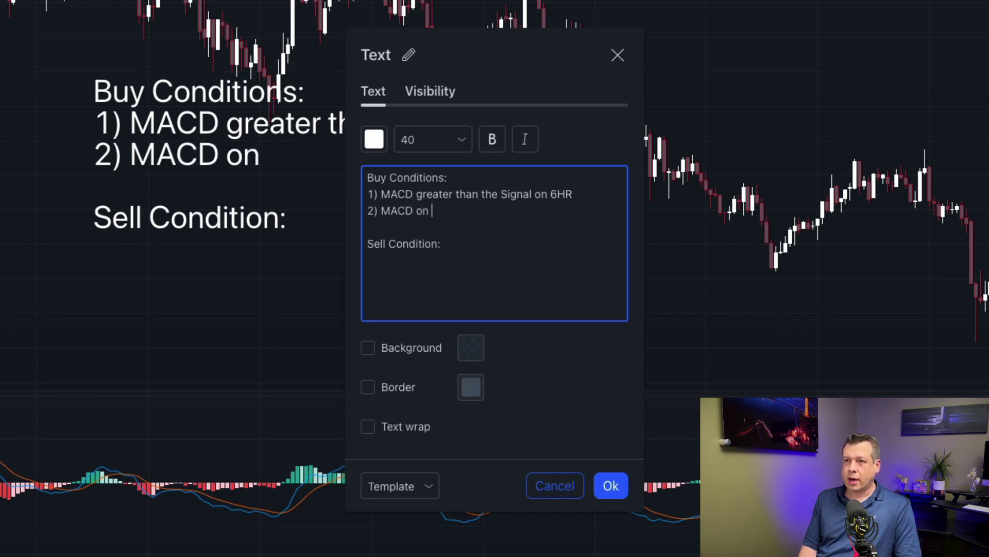
text(1HR is)
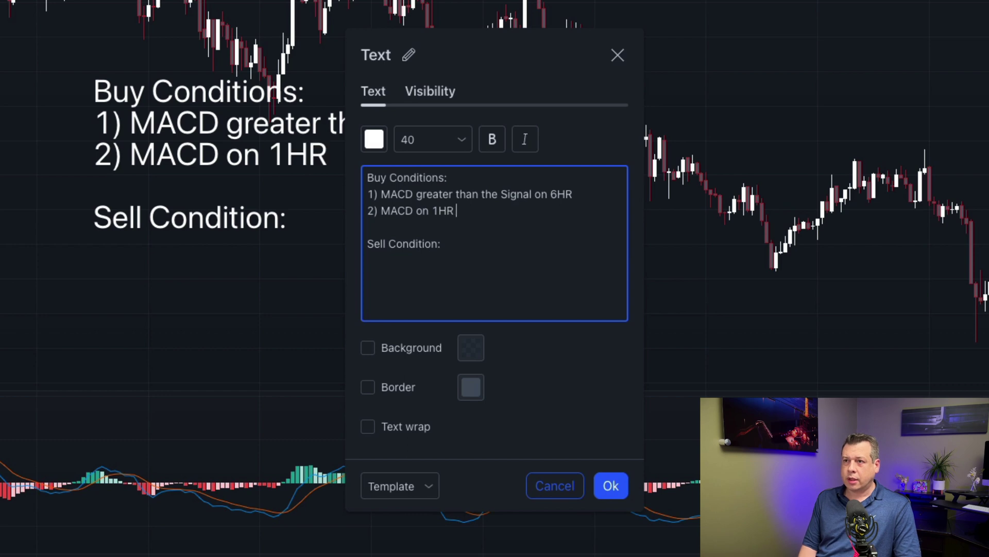
key(BackSpace)
key(BackSpace)
text(cros)
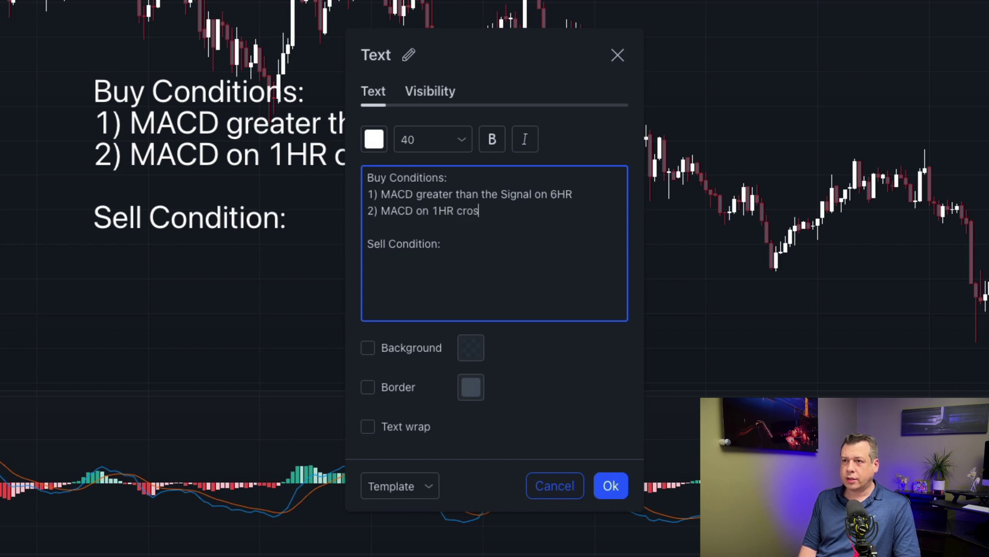
text(ses abo)
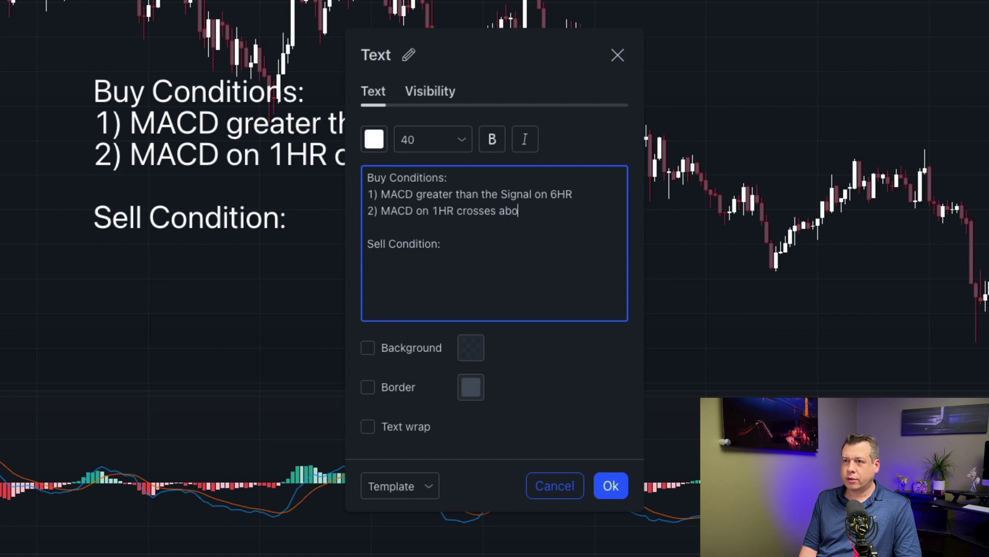
text(ve the Singal)
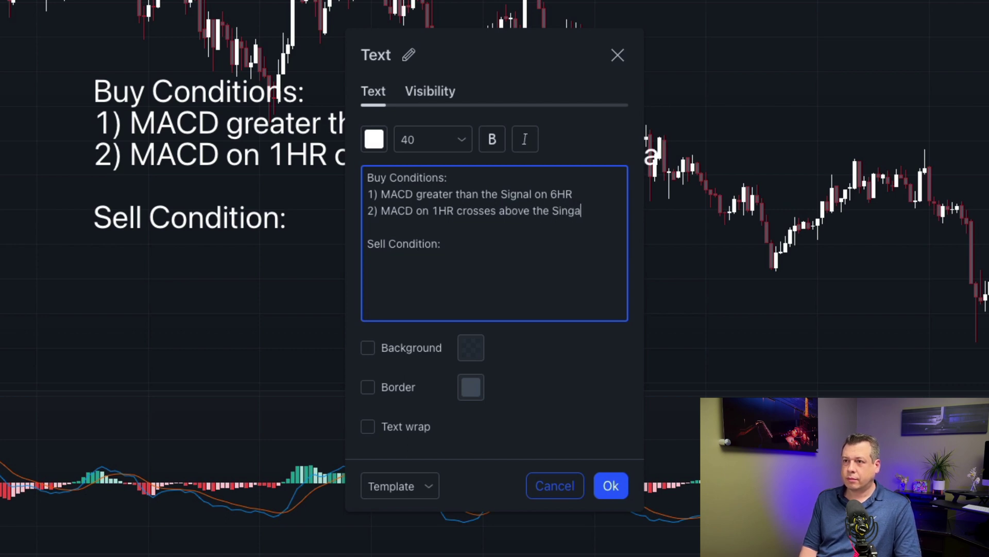
key(BackSpace)
key(BackSpace)
key(BackSpace)
text(gnal)
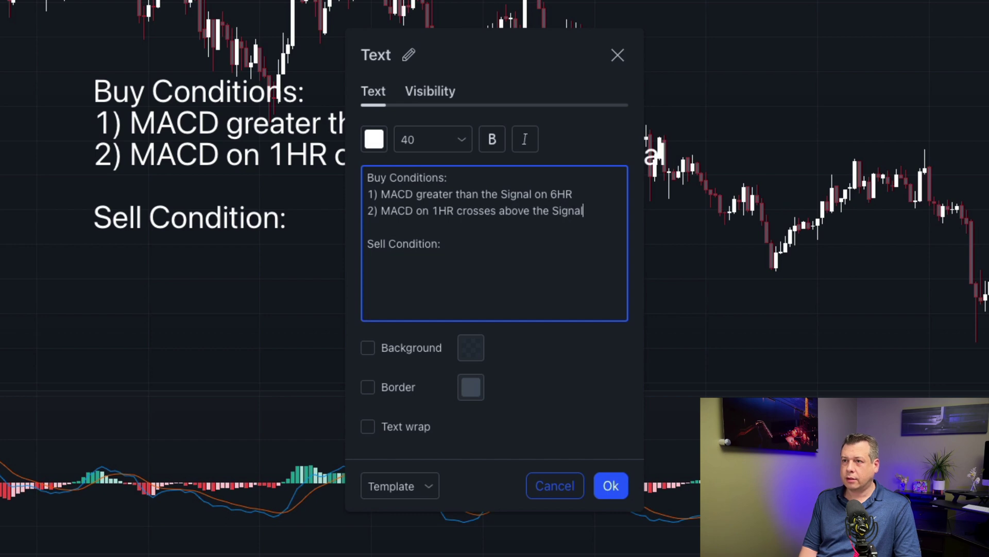
Enter the sell condition below its heading as "1) MACD on the 1HR closes below the Signal".
key(Down)
key(Down)
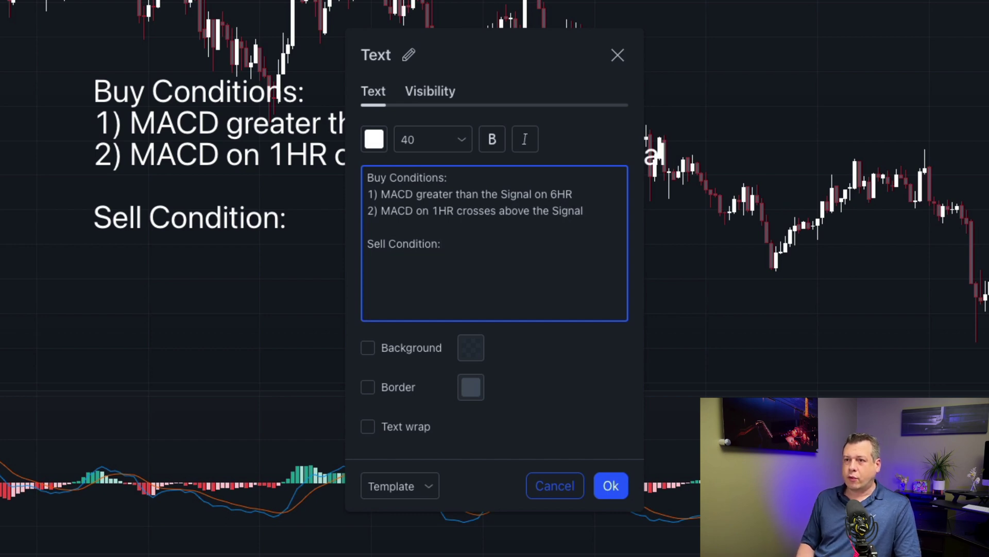
key(Return)
text(1) )
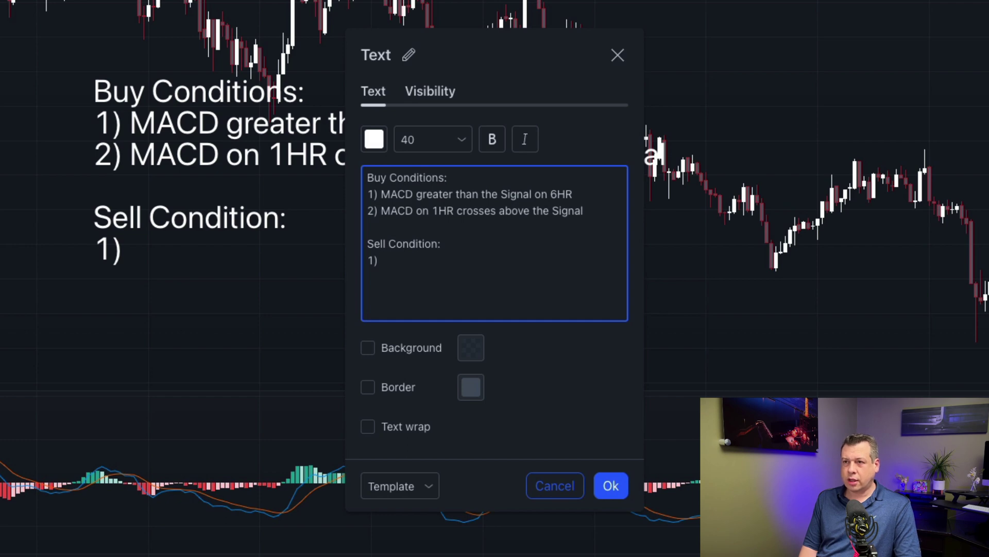
text(MAC)
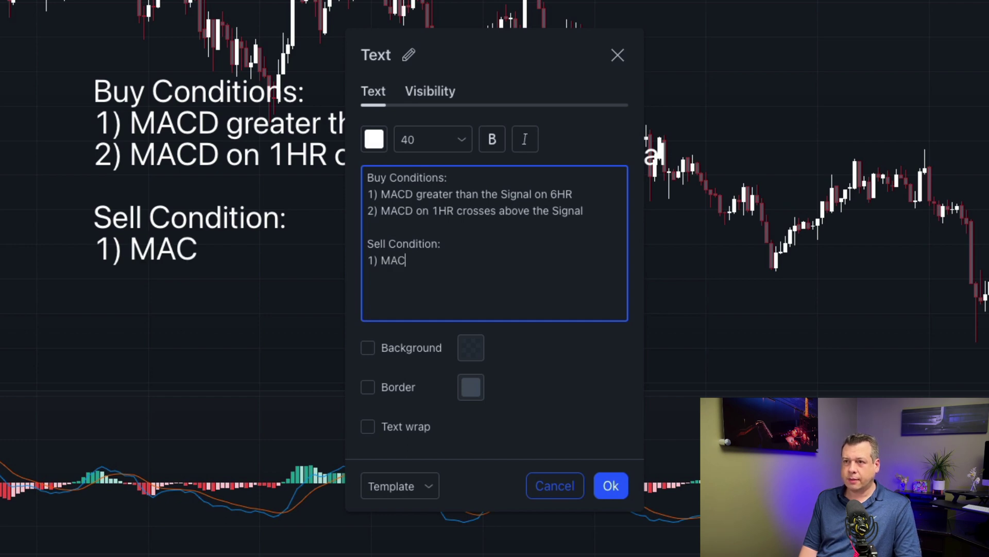
text(D on the 1)
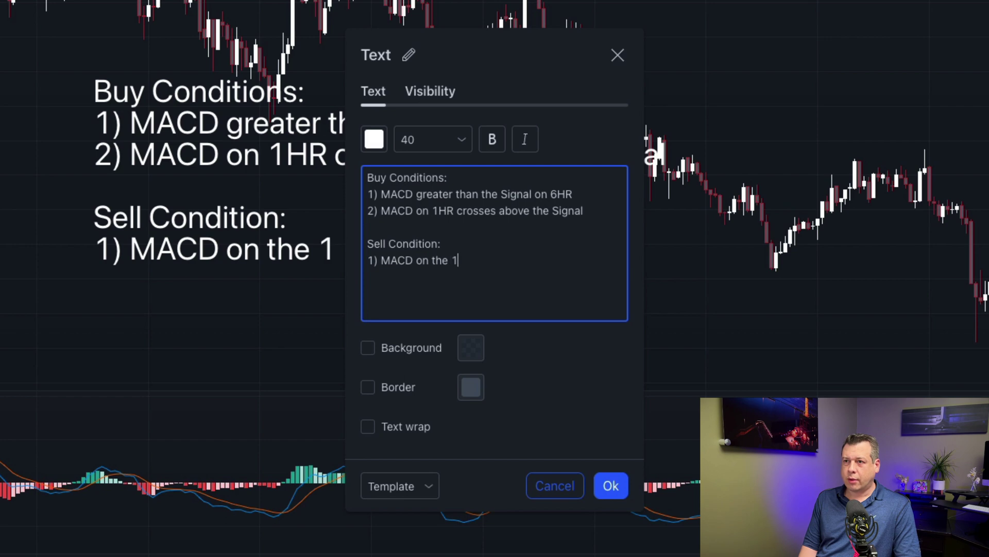
text(HR)
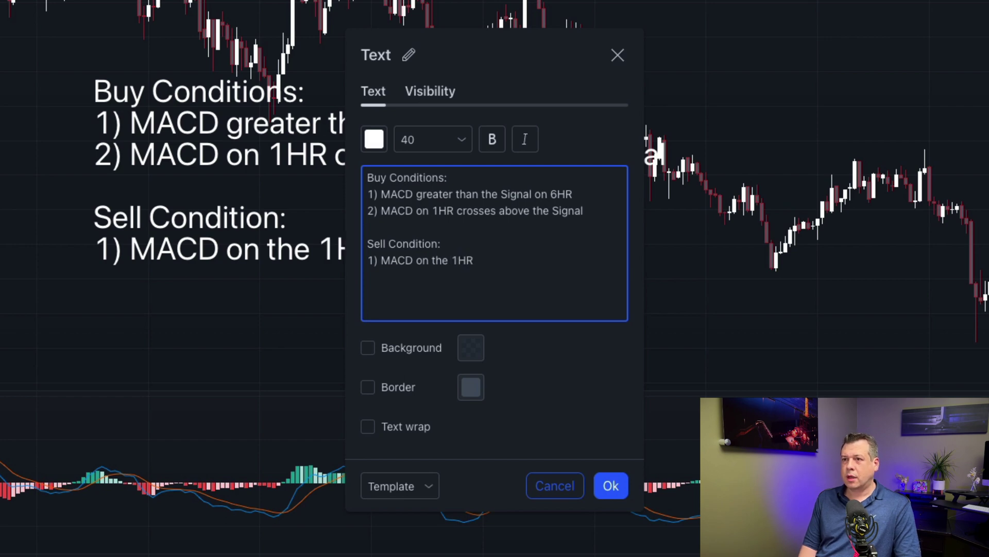
text(R closes below )
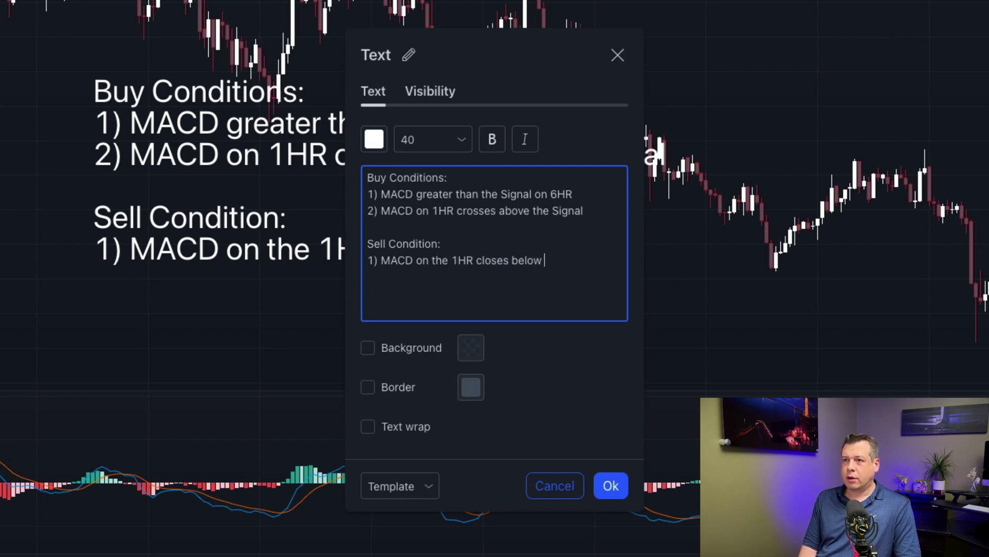
text(the )
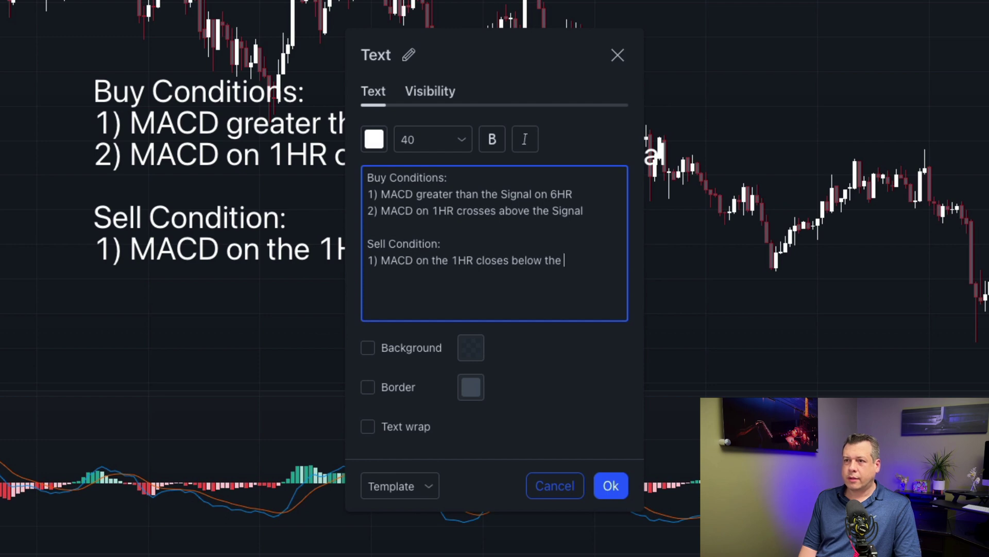
text(Sig)
key(BackSpace)
key(BackSpace)
text(gnal)
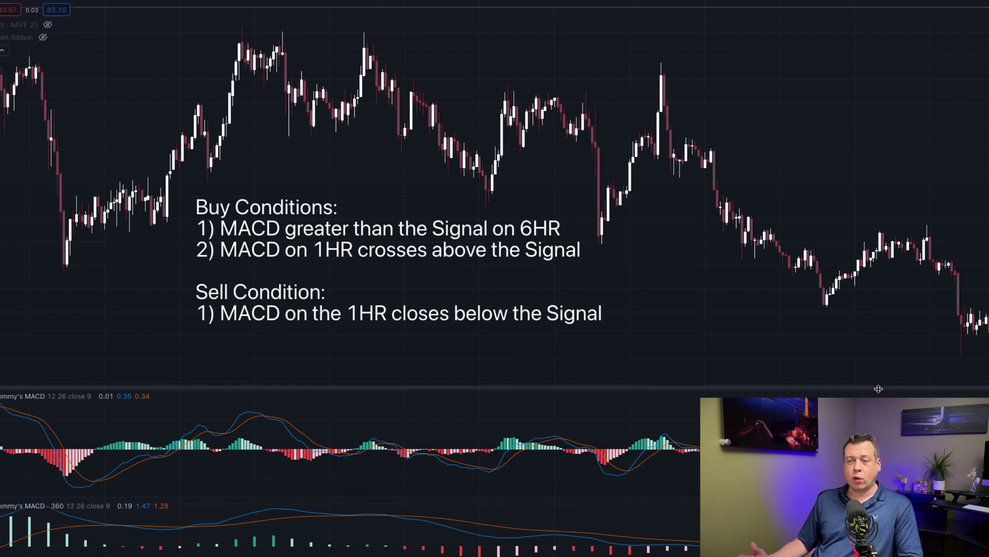
Circle the buy conditions with a yellow brush stroke, delete that stroke, and circle the sell condition instead.
drag(667, 280, 678, 280)
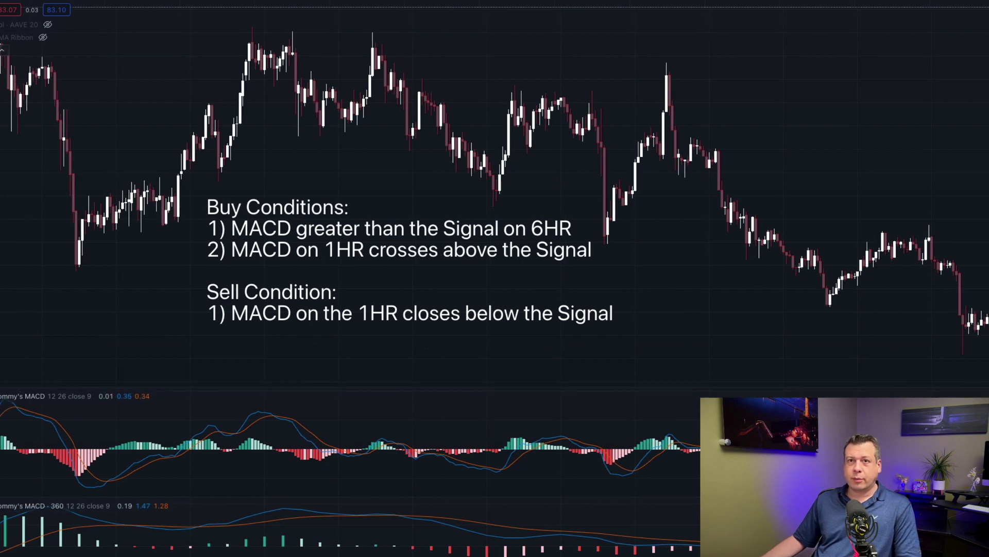
click(2, 50)
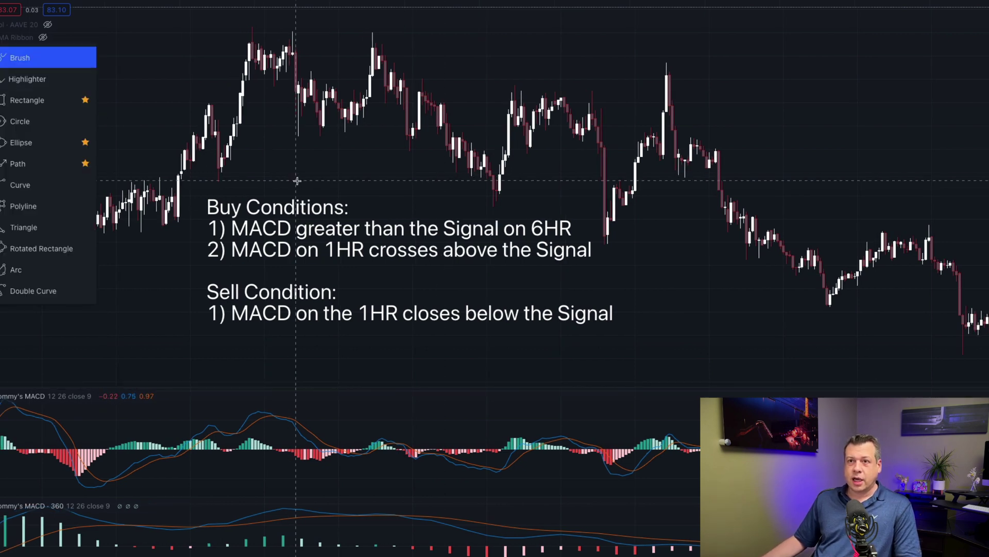
mouse_move(292, 178)
mouse_down()
mouse_move(166, 203)
mouse_move(240, 267)
mouse_move(515, 281)
mouse_move(619, 230)
mouse_move(463, 170)
mouse_move(285, 176)
mouse_up()
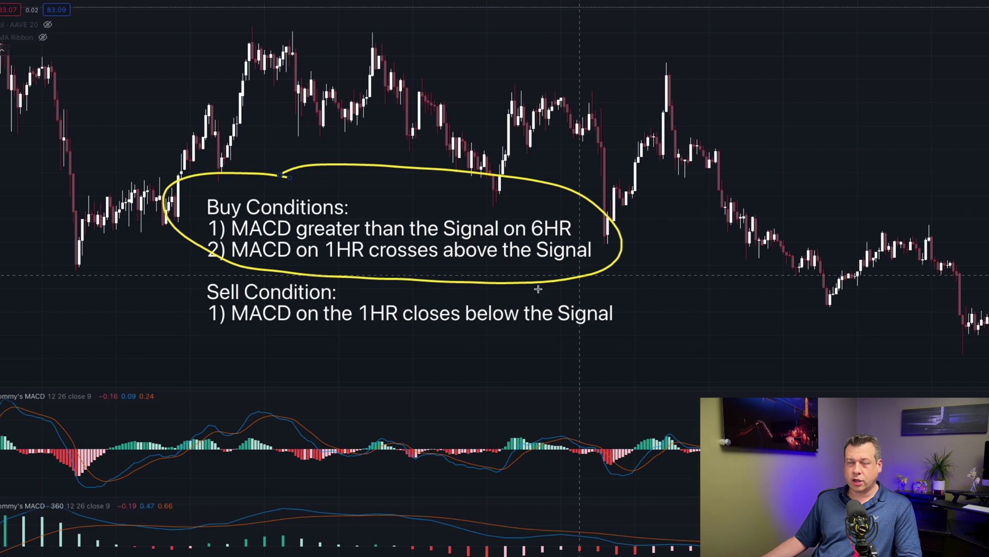
key(Delete)
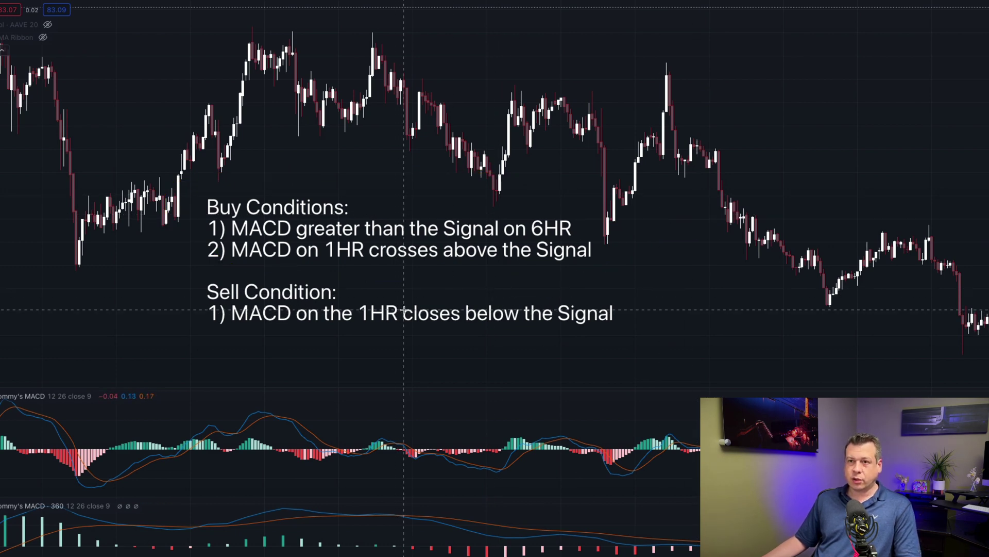
mouse_move(192, 292)
mouse_down()
mouse_move(224, 338)
mouse_move(625, 314)
mouse_move(422, 284)
mouse_move(204, 289)
mouse_up()
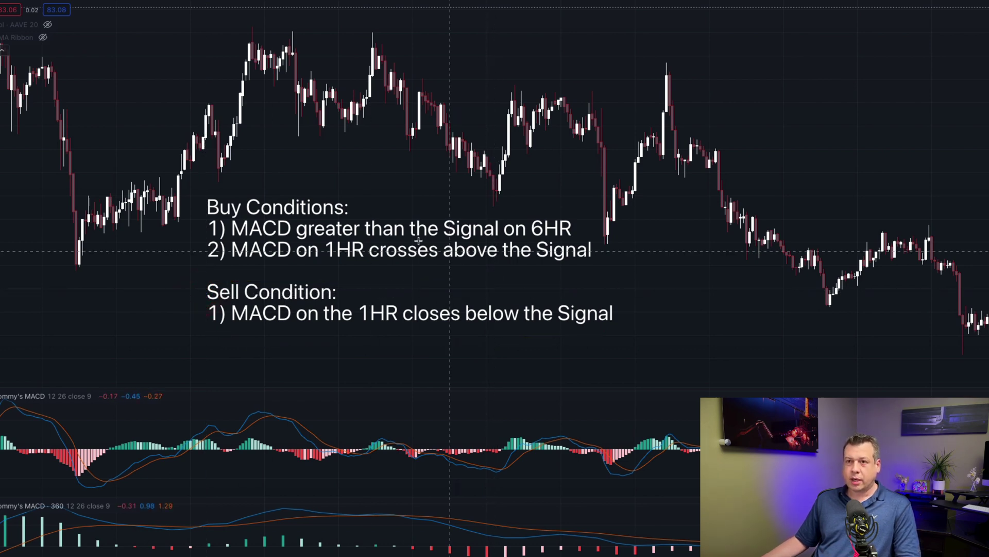
Circle the buy conditions again in yellow and brush an arrow leading from them to a handwritten label starting with B.
mouse_move(275, 182)
mouse_down()
mouse_move(187, 211)
mouse_move(364, 291)
mouse_move(616, 207)
mouse_move(255, 178)
mouse_move(227, 192)
mouse_up()
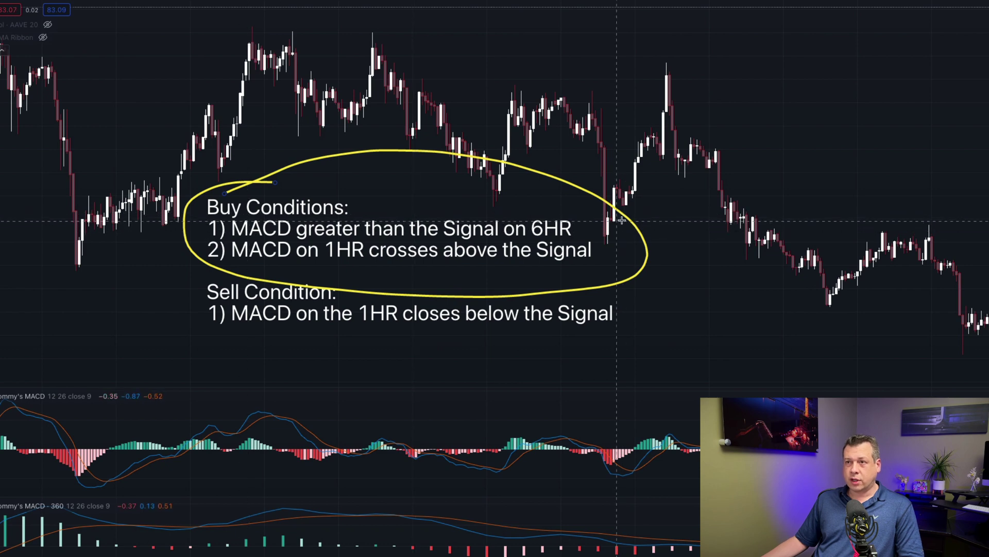
mouse_move(627, 218)
mouse_down()
mouse_move(735, 192)
mouse_move(722, 202)
mouse_move(699, 189)
mouse_up()
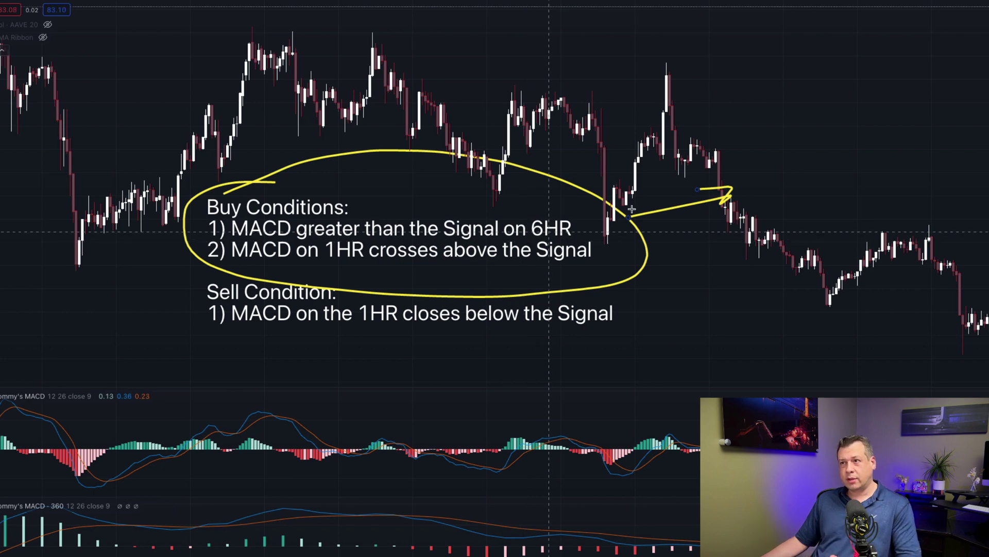
drag(758, 131, 771, 185)
mouse_move(754, 114)
mouse_down()
mouse_move(795, 155)
mouse_move(755, 195)
mouse_up()
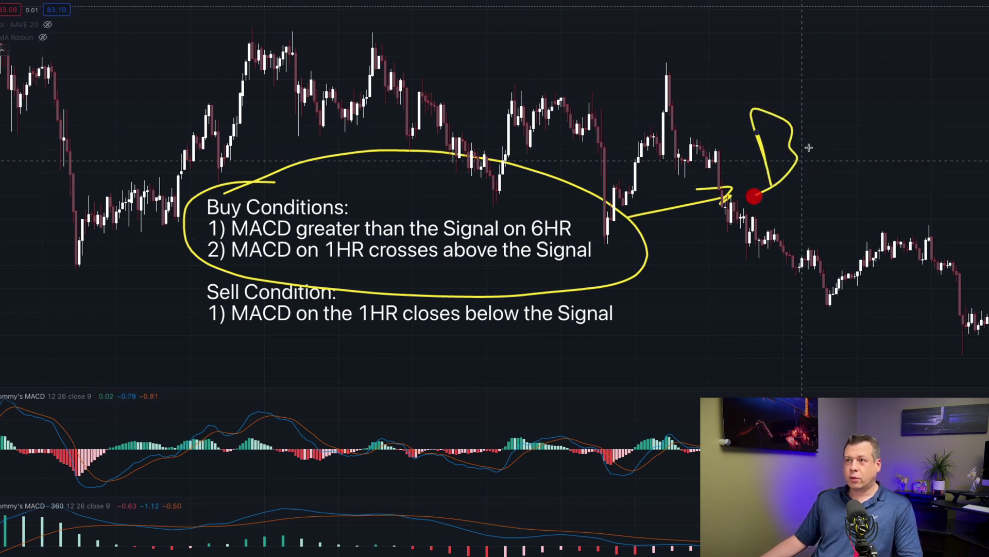
drag(807, 140, 855, 150)
mouse_move(859, 130)
mouse_down()
mouse_move(906, 138)
mouse_move(895, 199)
mouse_up()
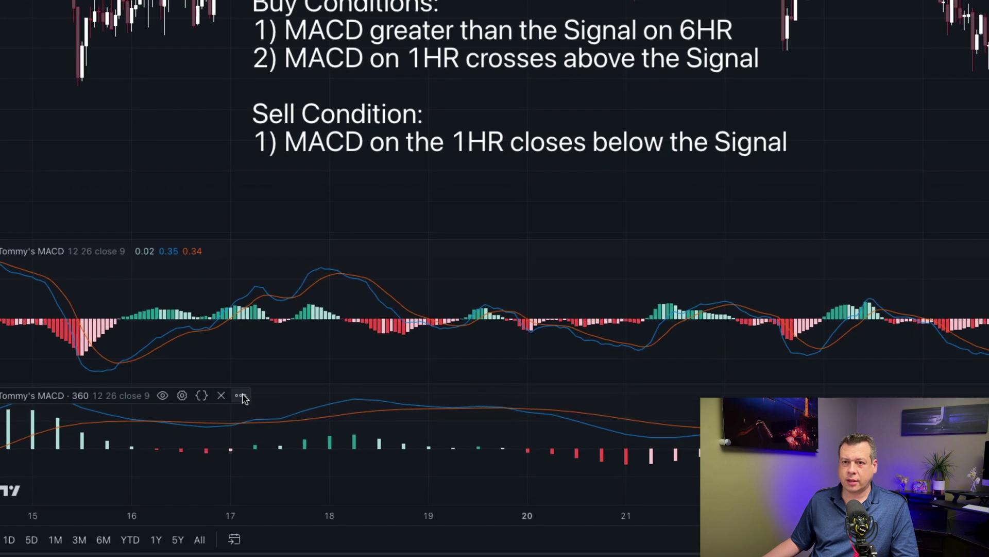
Start a new alert on the Tommy's MACD · 360 indicator and inspect the webhook URL in its notification settings.
click(240, 396)
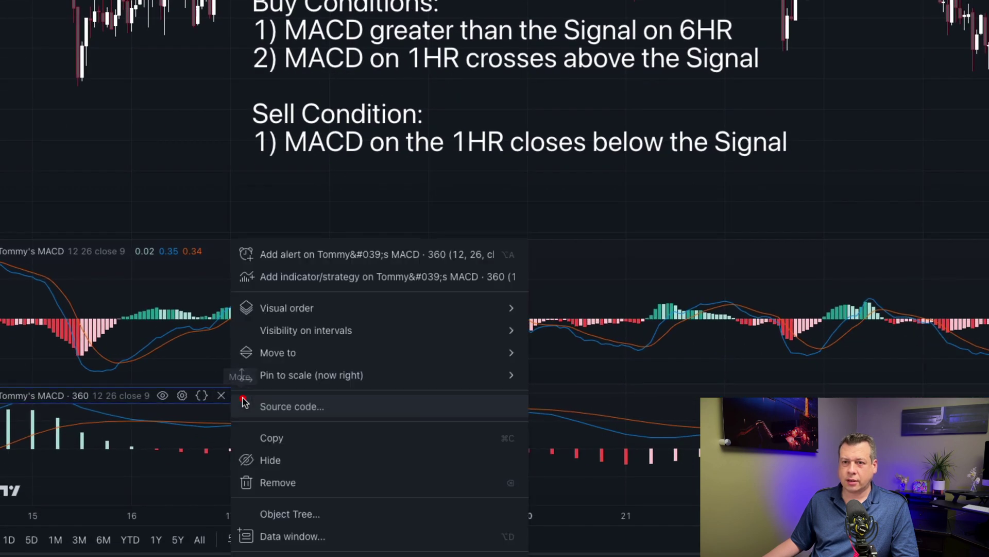
click(310, 261)
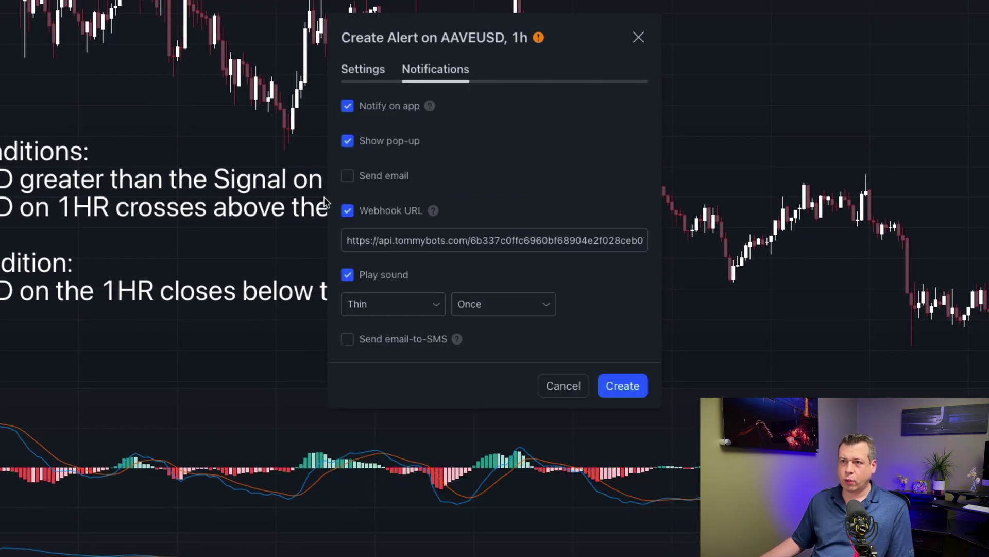
double_click(356, 240)
key(ctrl+a)
click(648, 239)
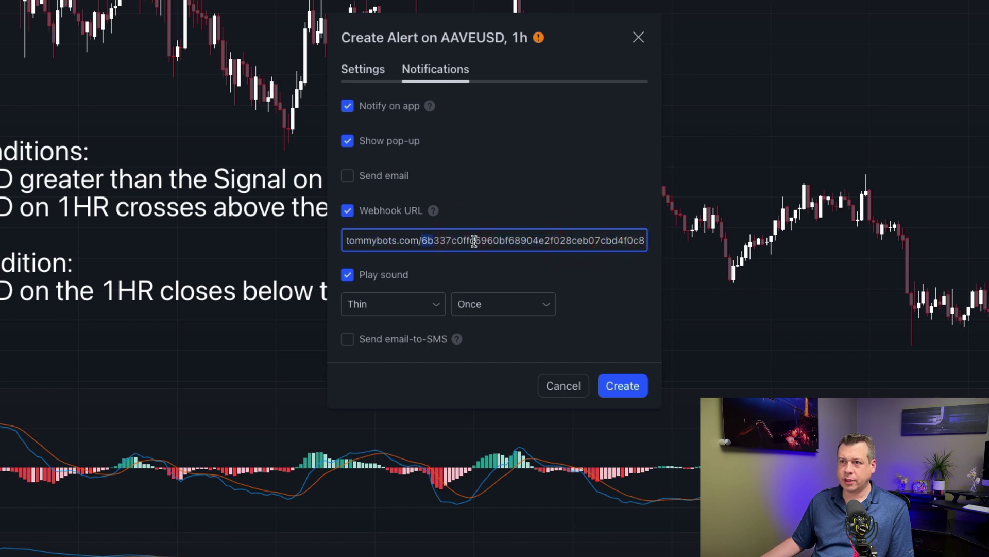
double_click(471, 238)
click(576, 237)
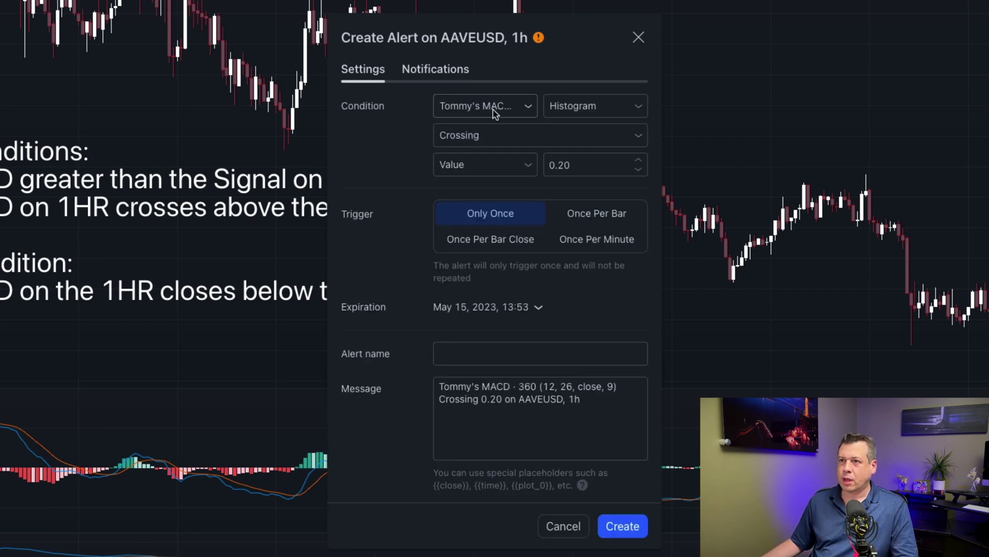
Set the alert condition to the 360 indicator's MACD Greater Than the 360 indicator's Signal, triggering Once Per Bar Close.
click(594, 107)
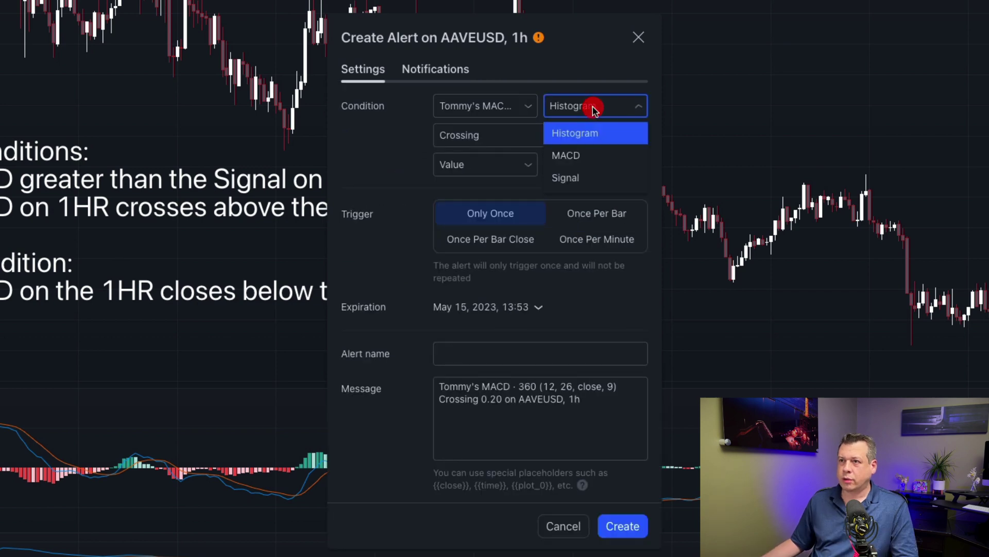
click(581, 155)
click(471, 137)
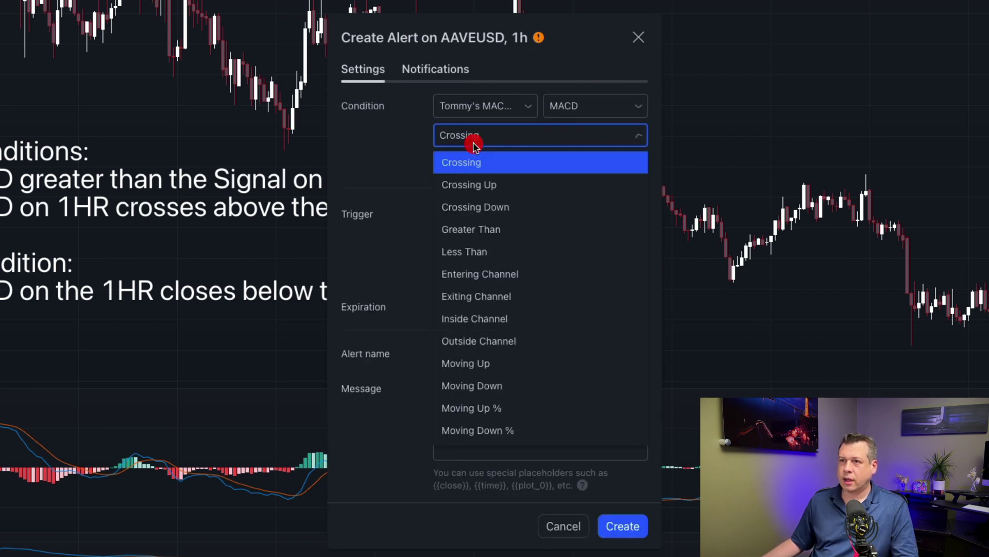
click(496, 229)
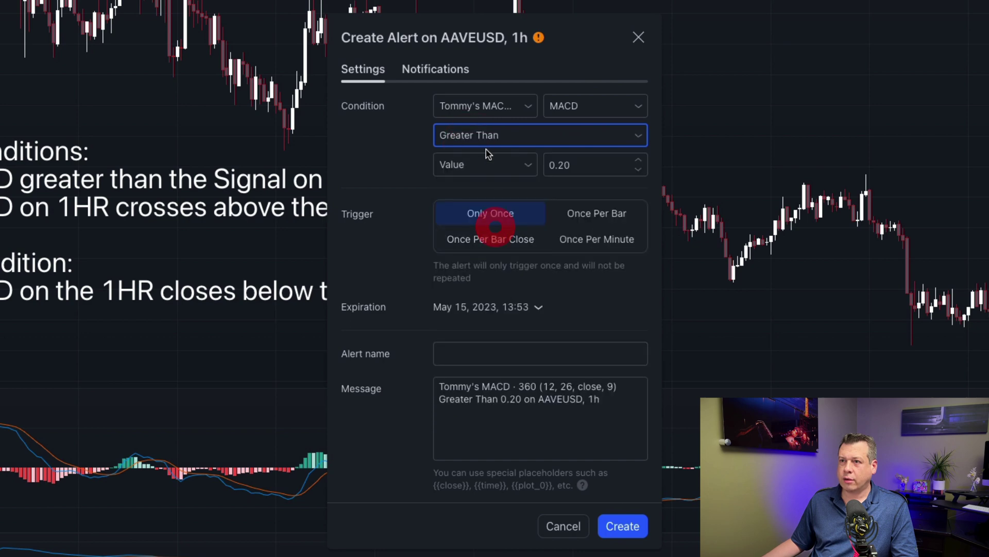
click(485, 165)
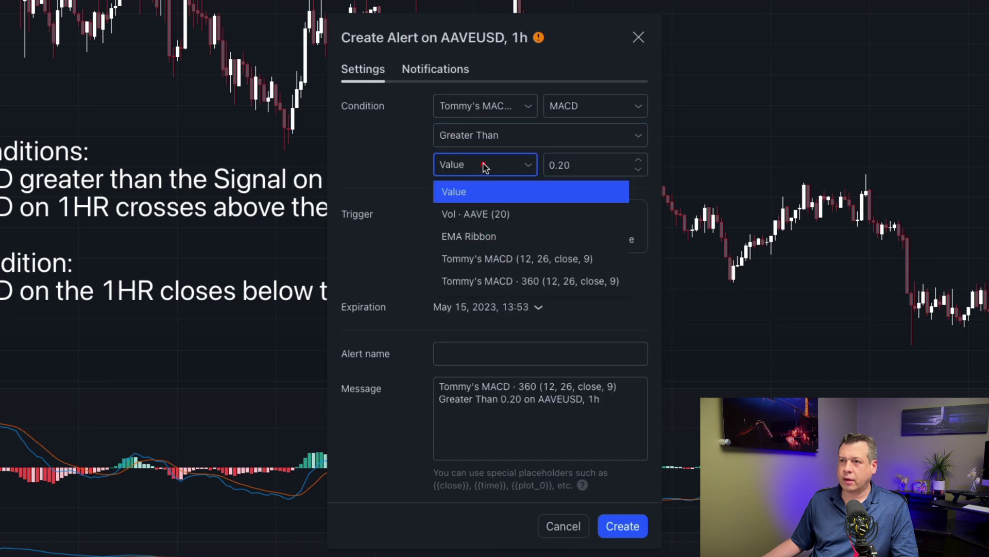
click(500, 283)
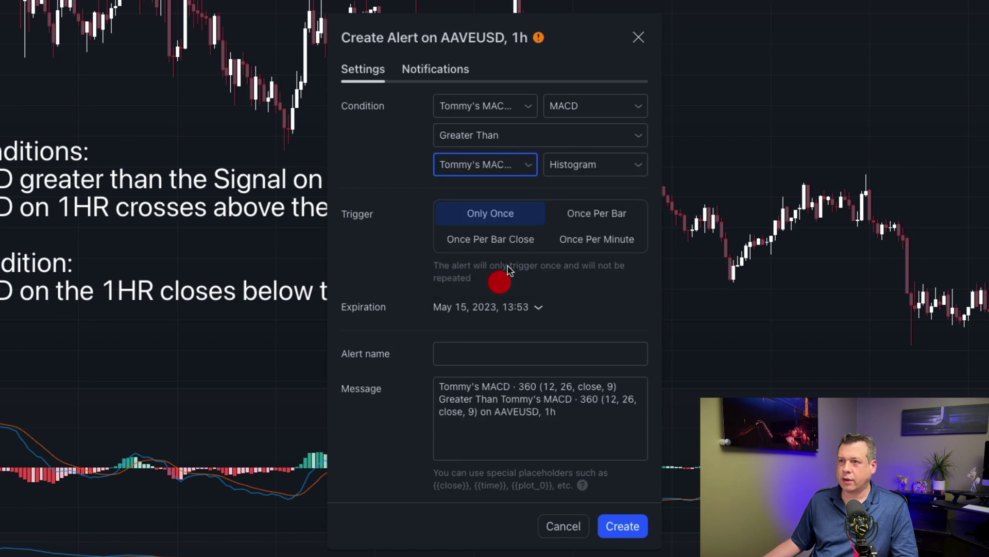
click(574, 168)
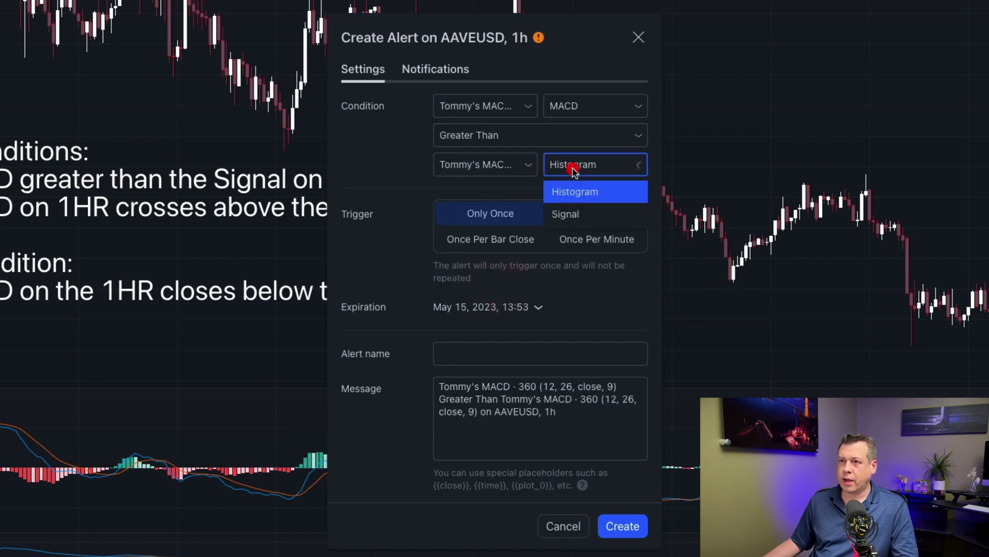
click(572, 214)
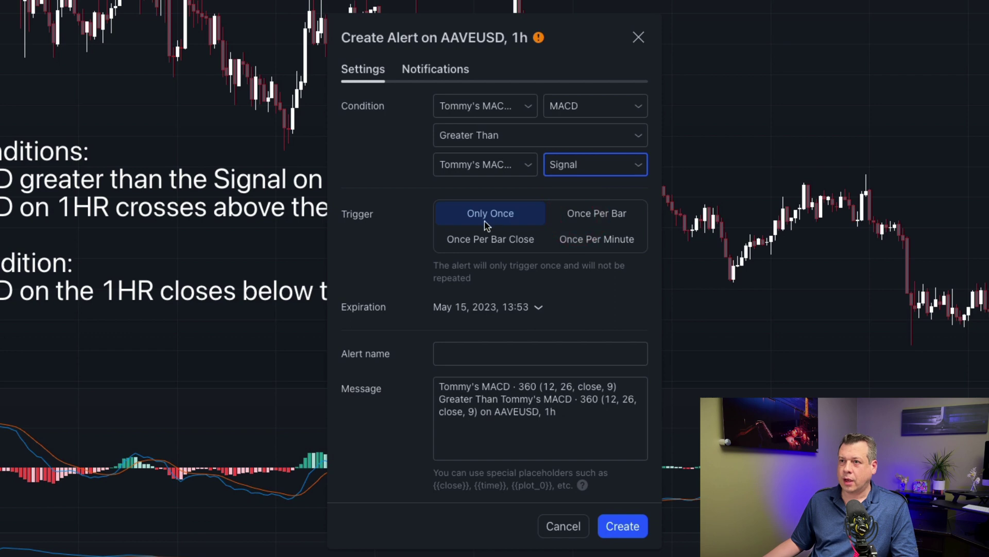
click(487, 246)
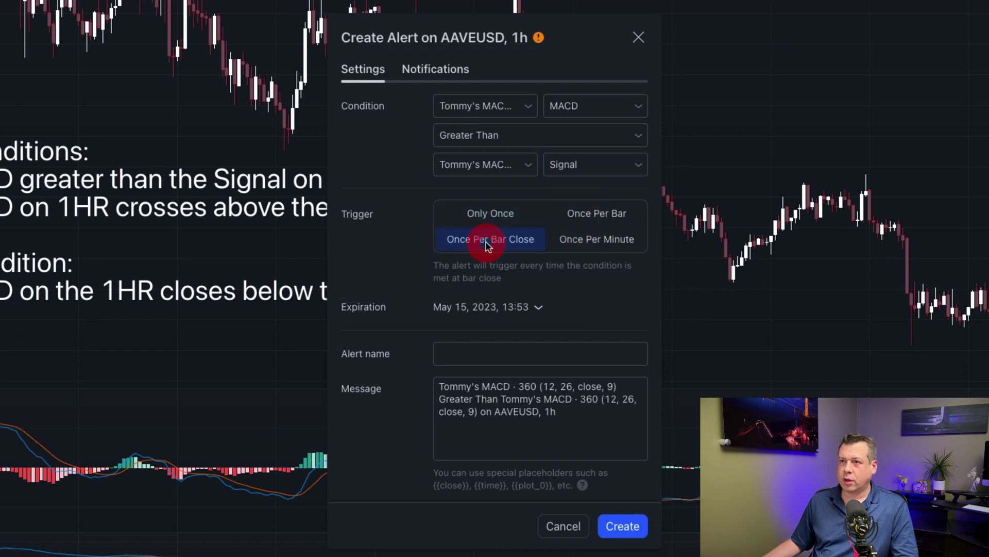
Name the alert "Buy Condition 1" and clear its default message text.
click(464, 354)
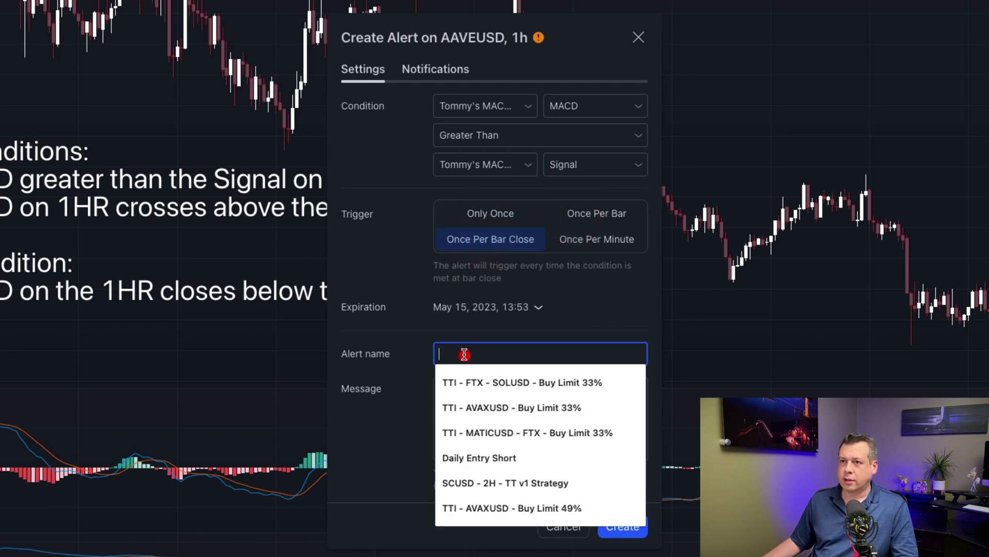
text(Buy )
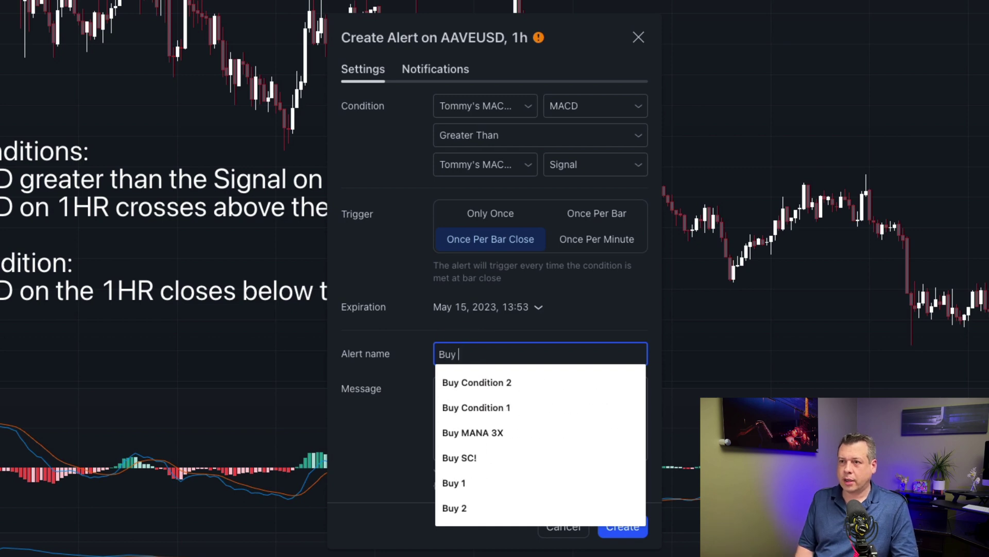
text(Condition)
click(476, 407)
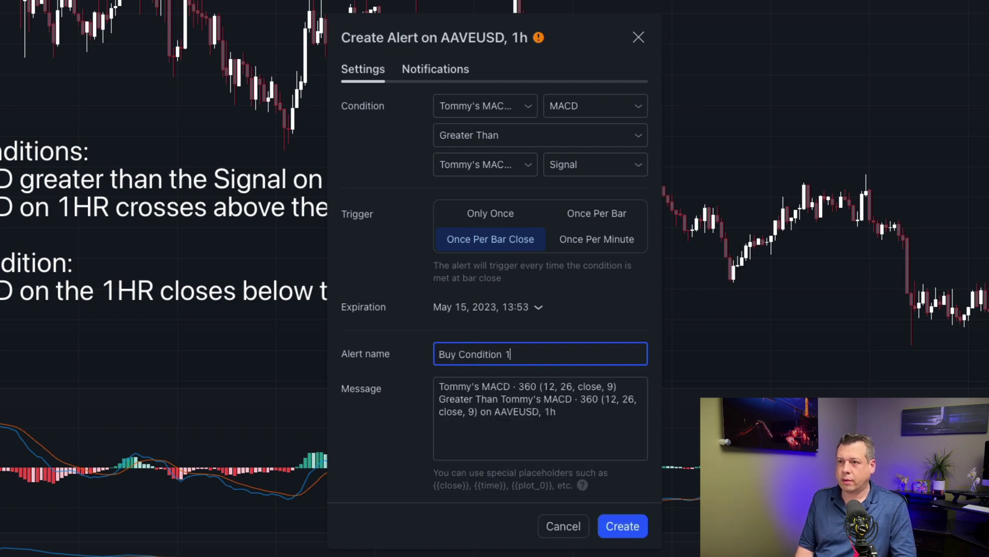
double_click(507, 400)
key(ctrl+a)
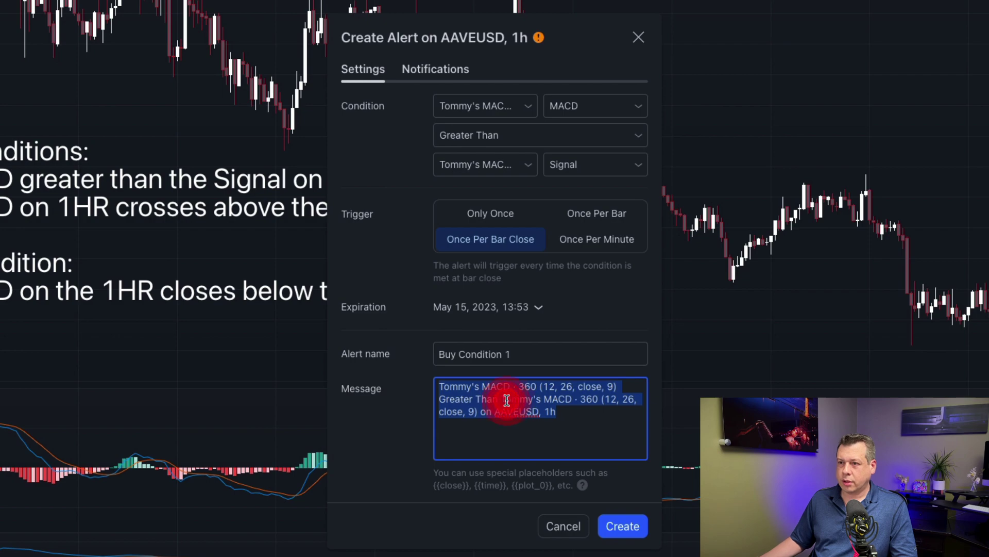
key(BackSpace)
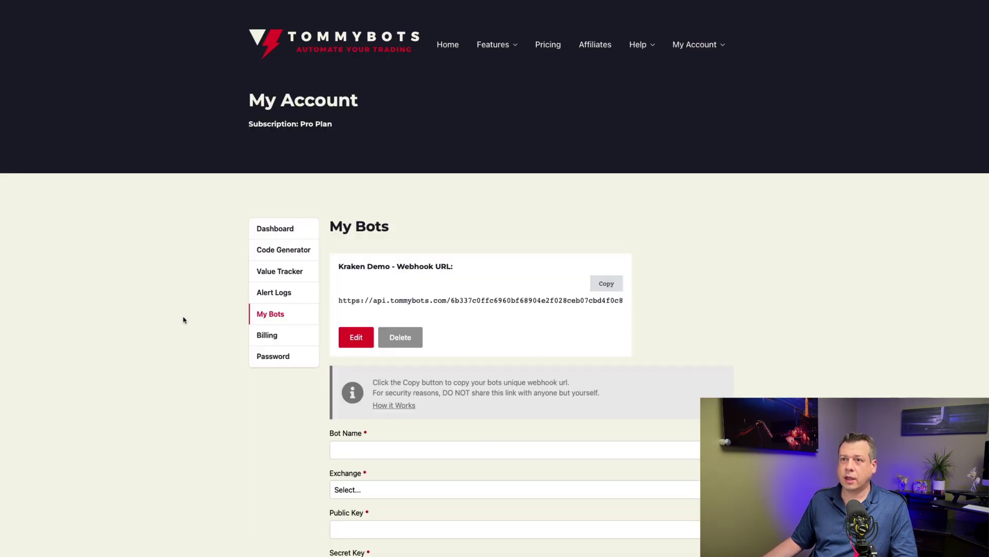
Switch to the TommyBots account page and open the Code Generator.
click(177, 311)
click(273, 271)
click(270, 251)
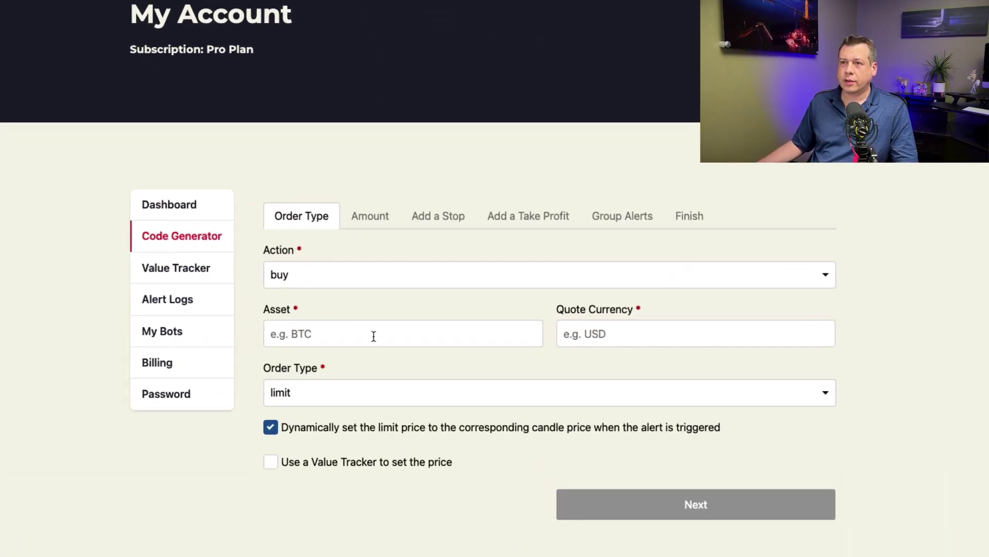
Set the buy limit order's asset to AAVE and quote currency to USD, and open the order's amount settings.
click(373, 336)
text(AAVE)
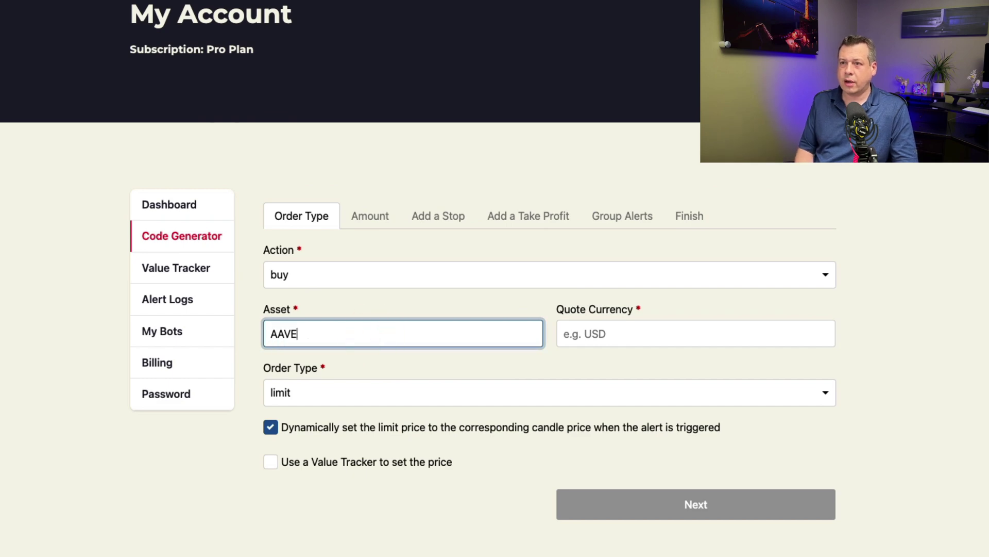
key(Tab)
text(USD)
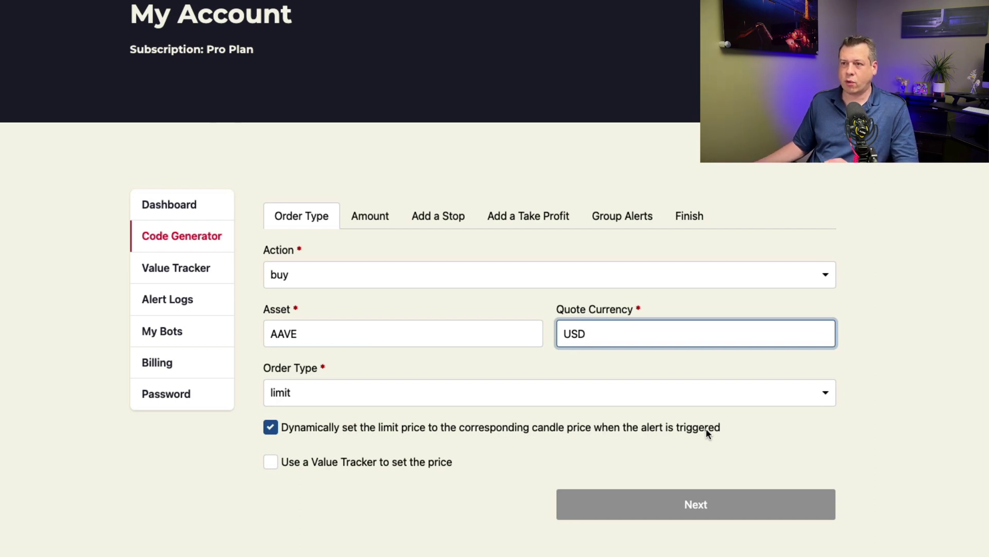
click(380, 214)
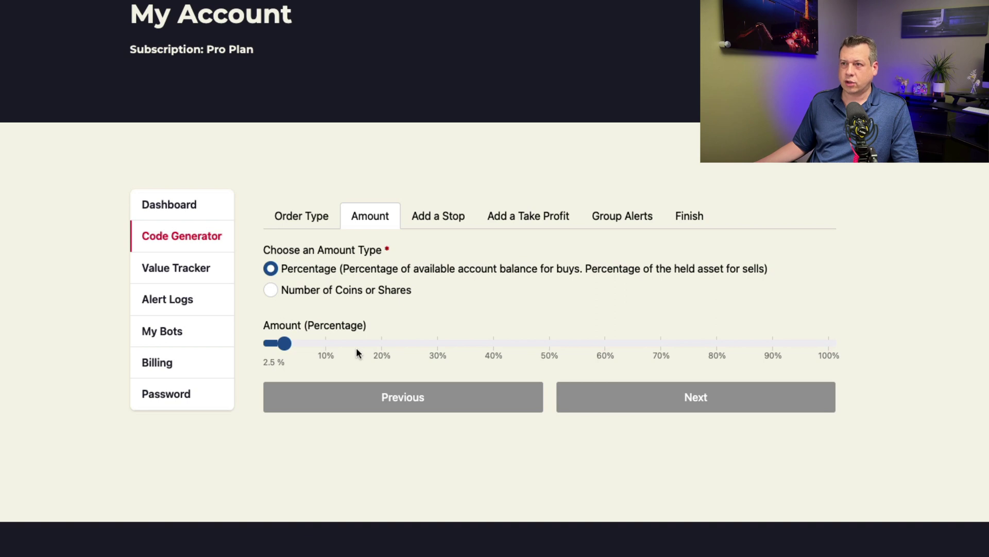
Make the order part of group alert "aave-1hr-dual-macd" as alert 1 of 2 with a group time window of 7 hours.
click(616, 216)
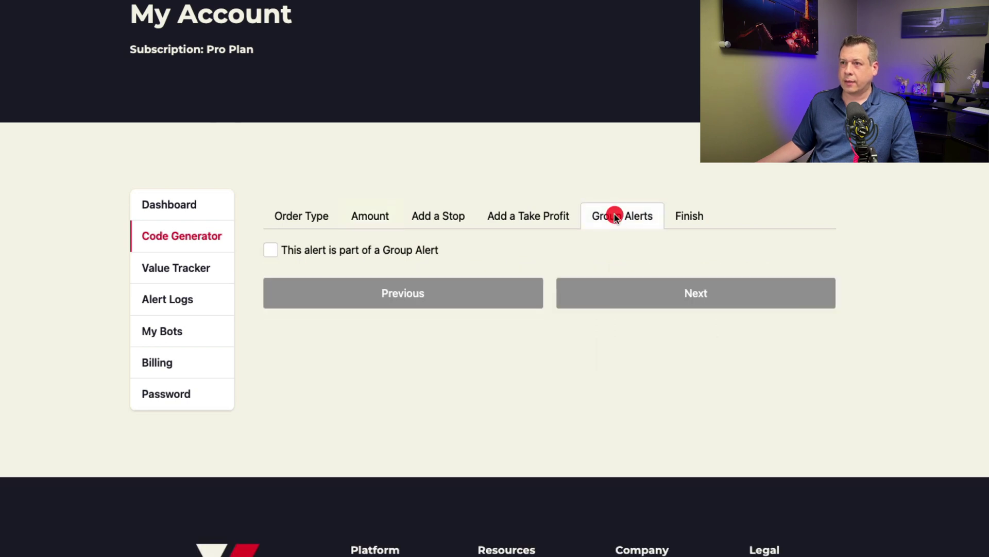
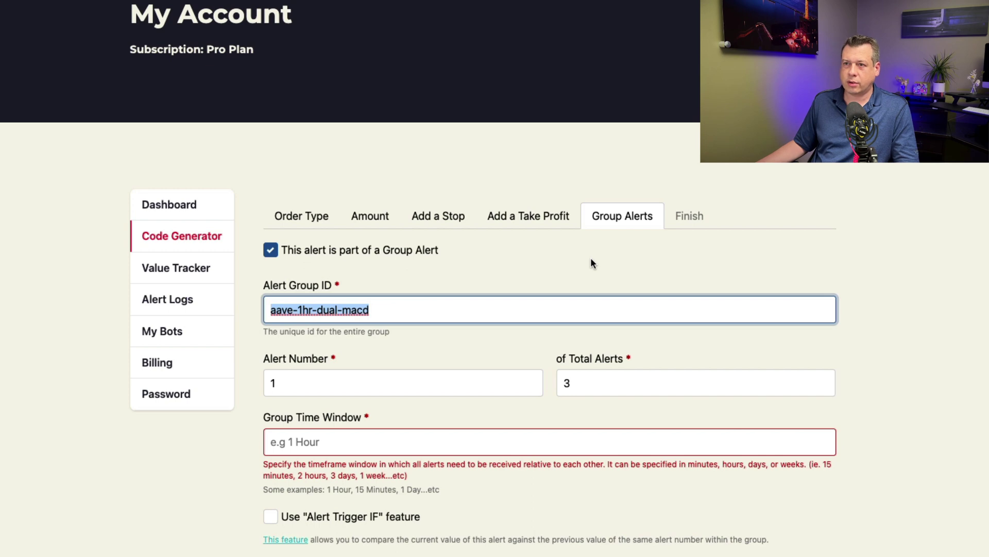
click(289, 377)
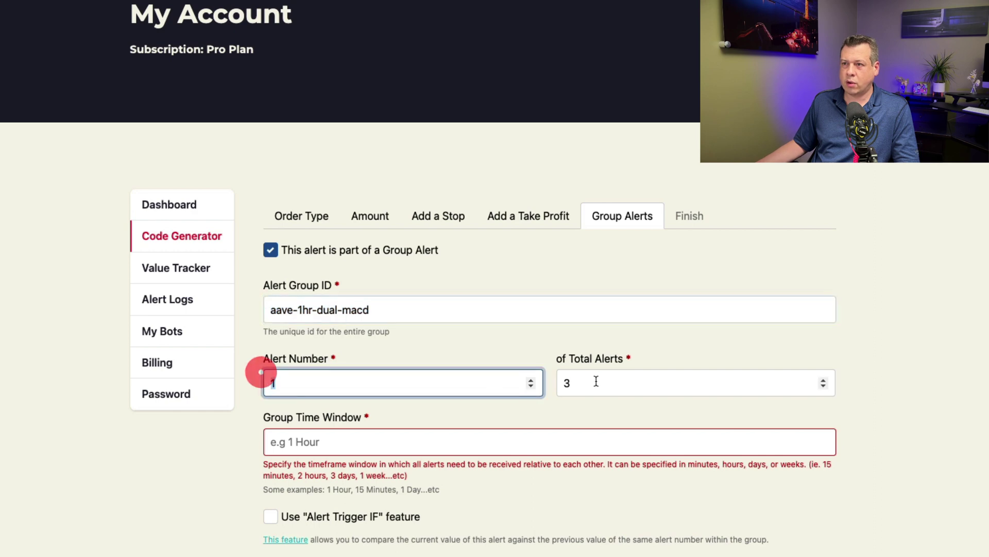
click(553, 381)
key(Delete)
text(2)
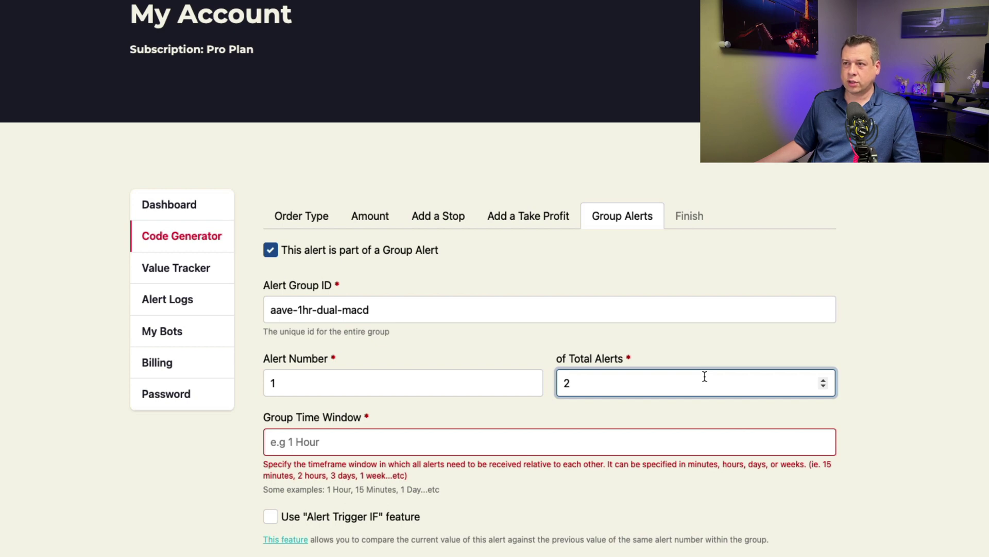
click(461, 437)
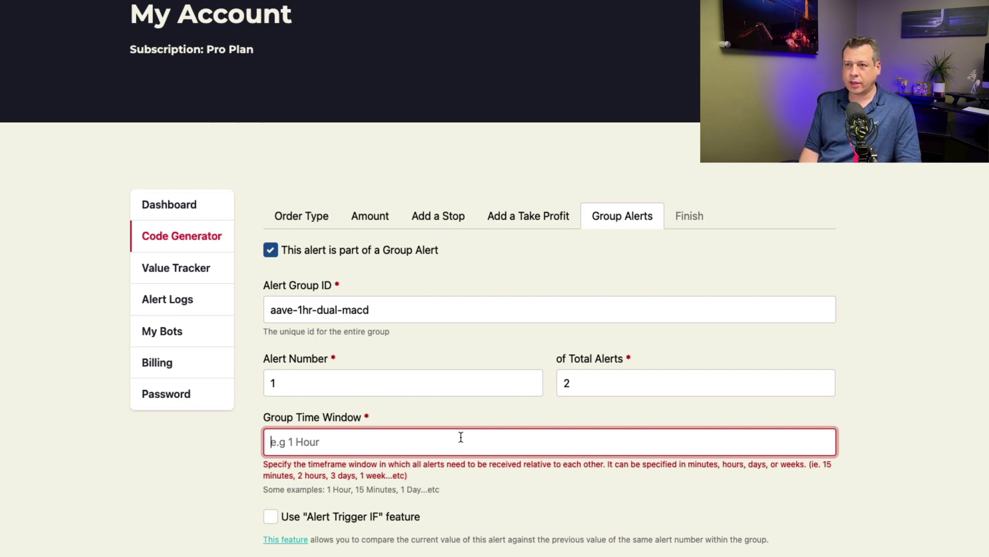
text(7)
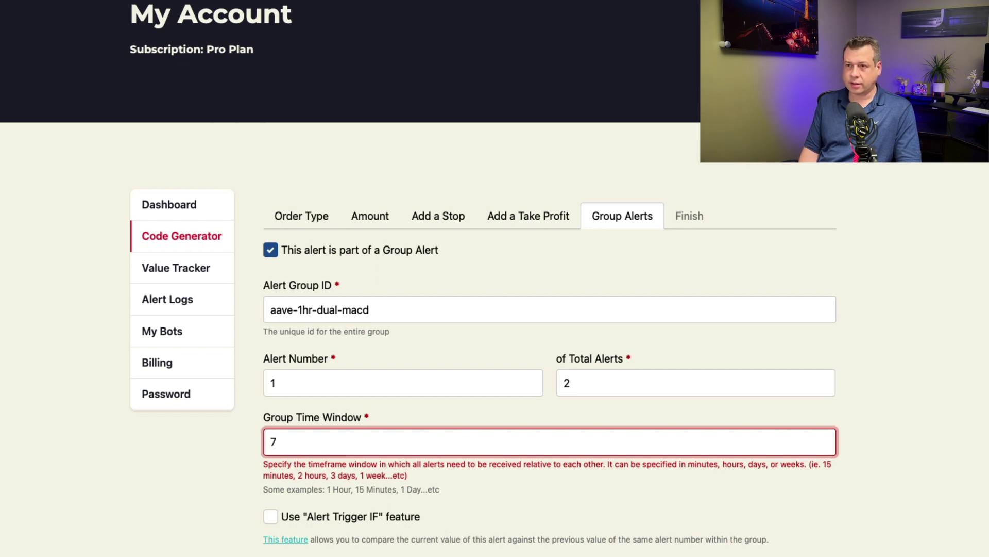
text( hours)
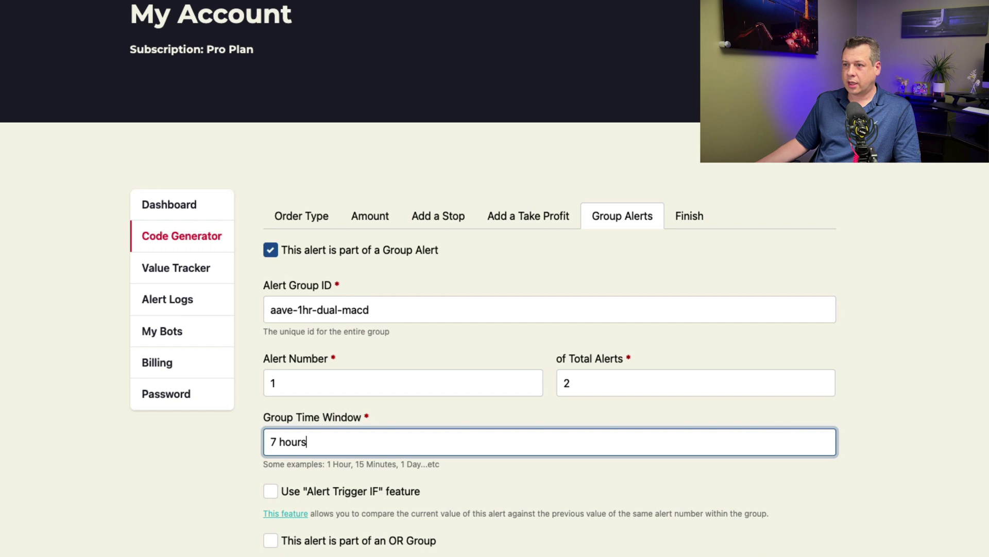
Generate the AAVE-USD order code for the first group alert and copy it.
key(Return)
click(693, 252)
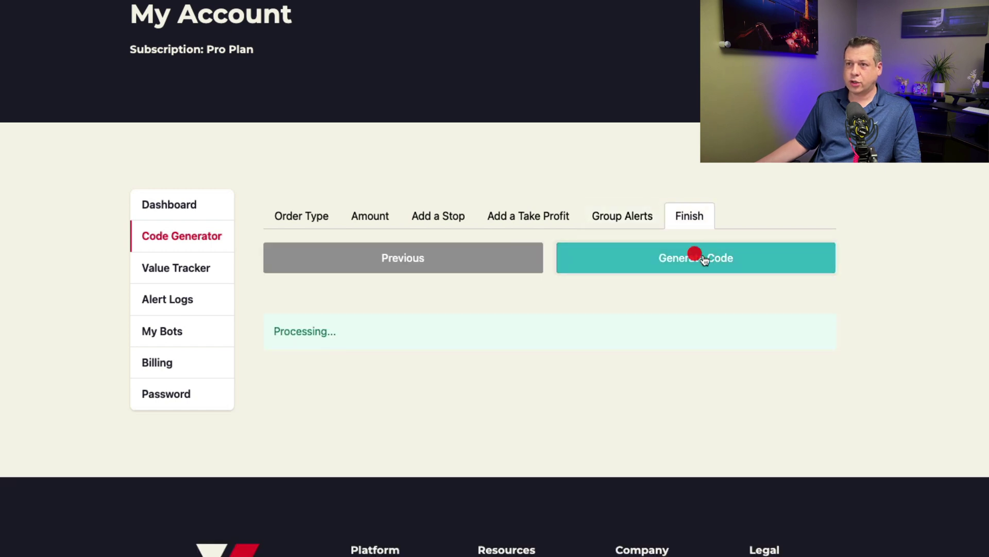
click(732, 340)
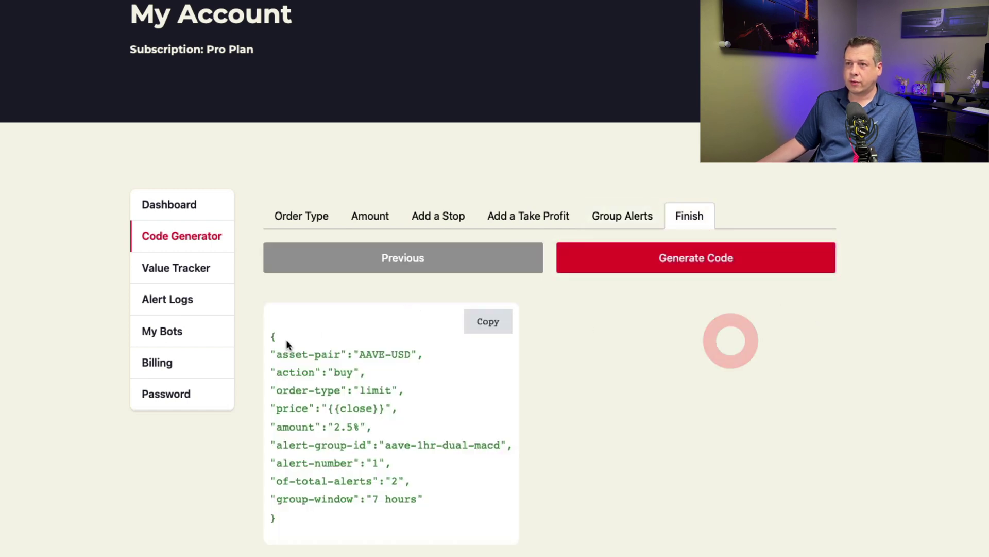
click(490, 321)
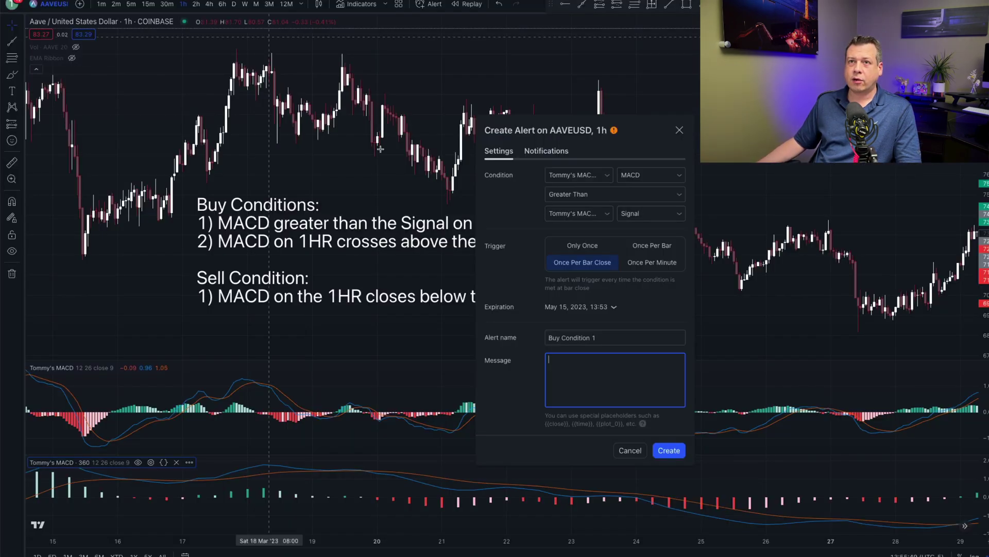
Switch back to TradingView, paste the order code as the Buy Condition 1 alert's message and create the alert.
click(627, 379)
key(ctrl+v)
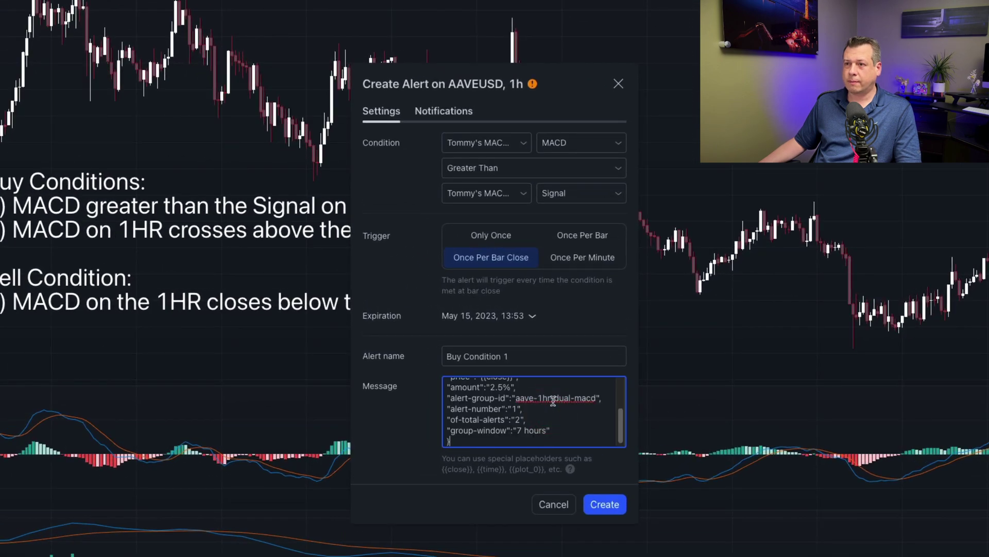
click(597, 504)
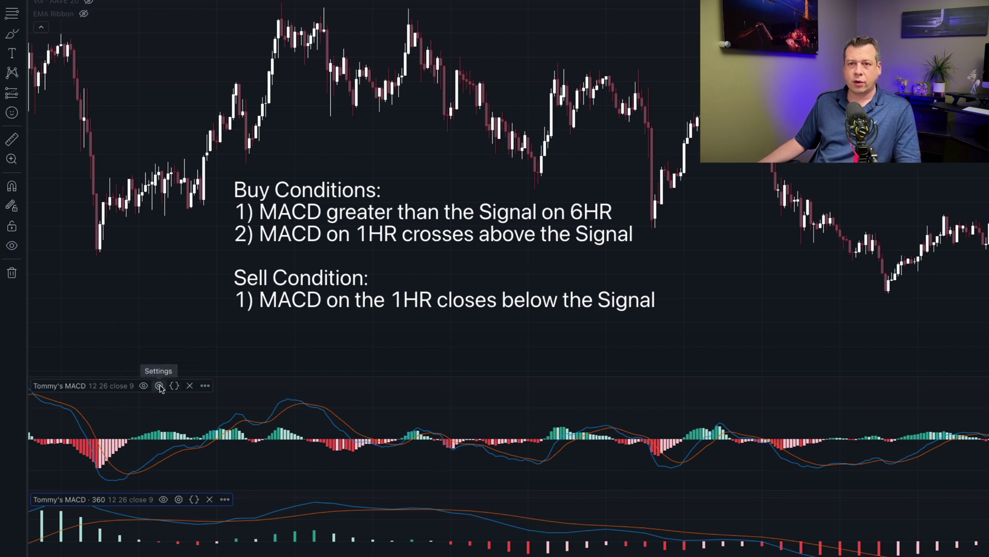
Start an alert on the 1-hour Tommy's MACD indicator for its MACD Crossing Up its Signal, triggering Once Per Bar Close.
click(205, 387)
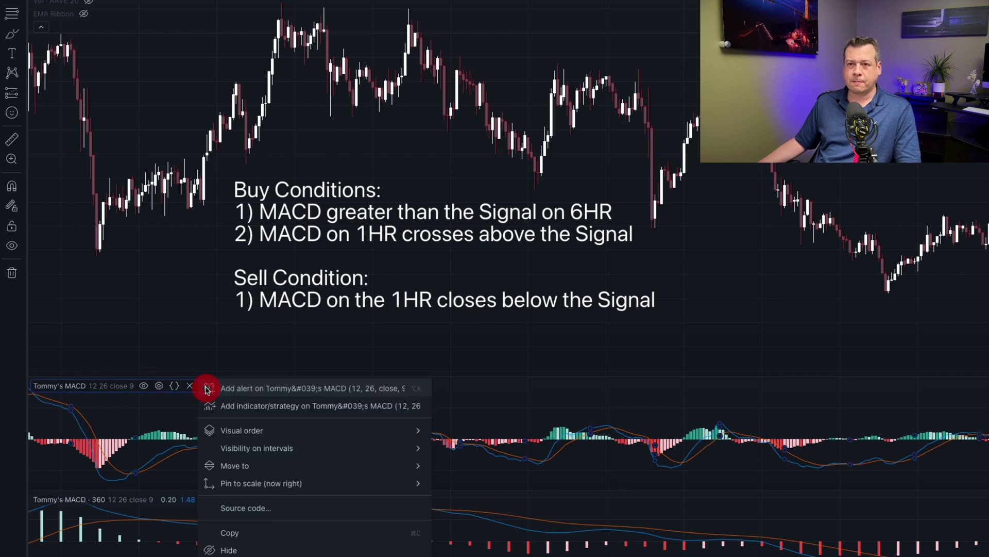
click(289, 388)
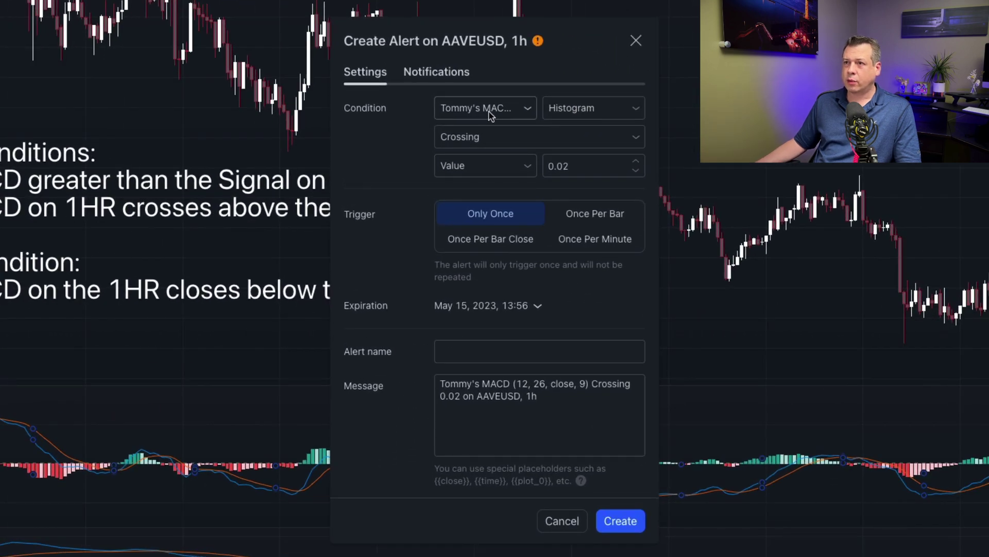
click(586, 109)
click(580, 156)
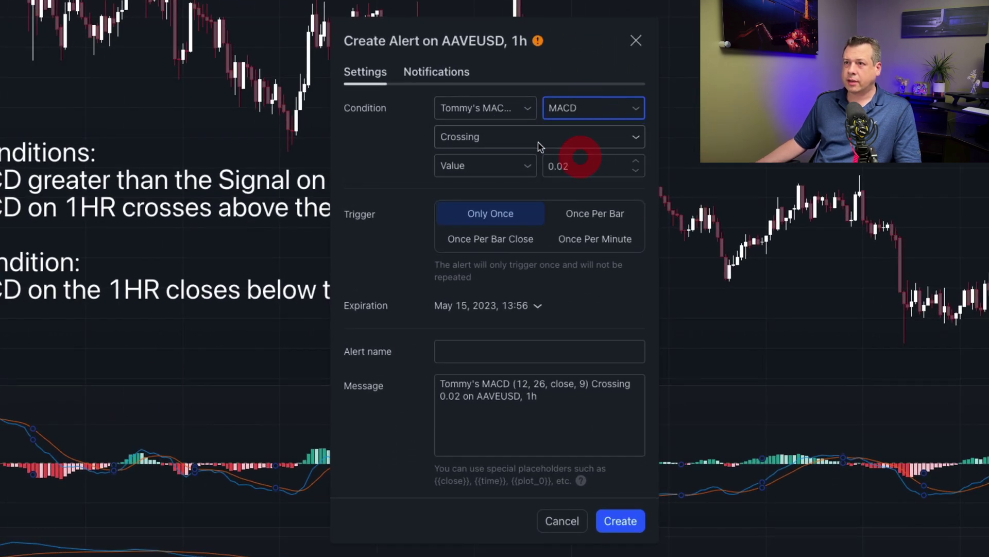
click(536, 138)
click(483, 187)
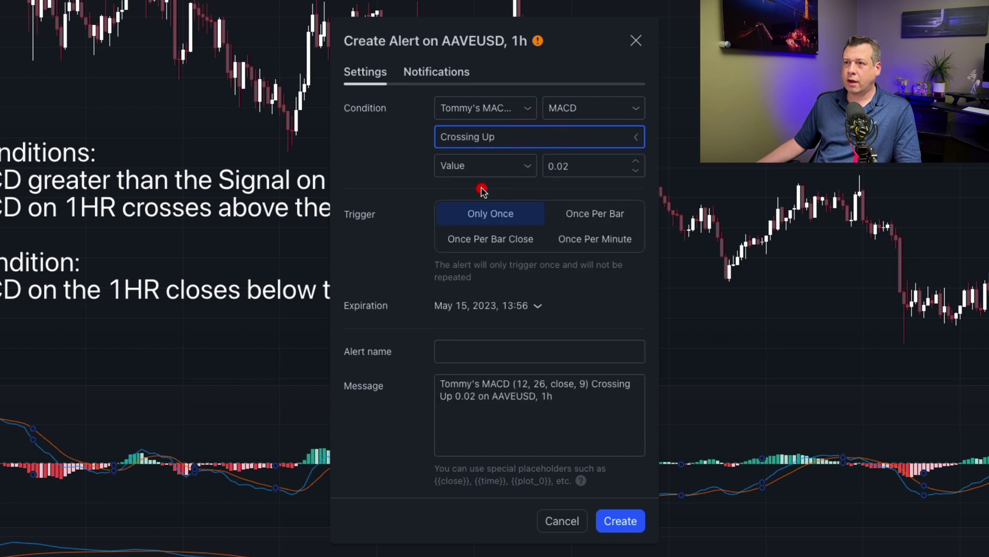
click(464, 165)
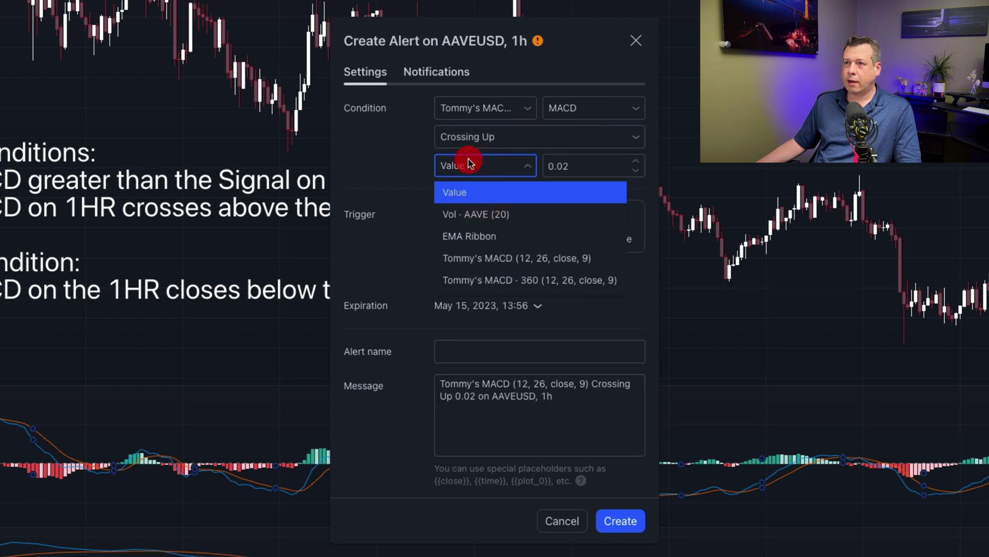
click(499, 260)
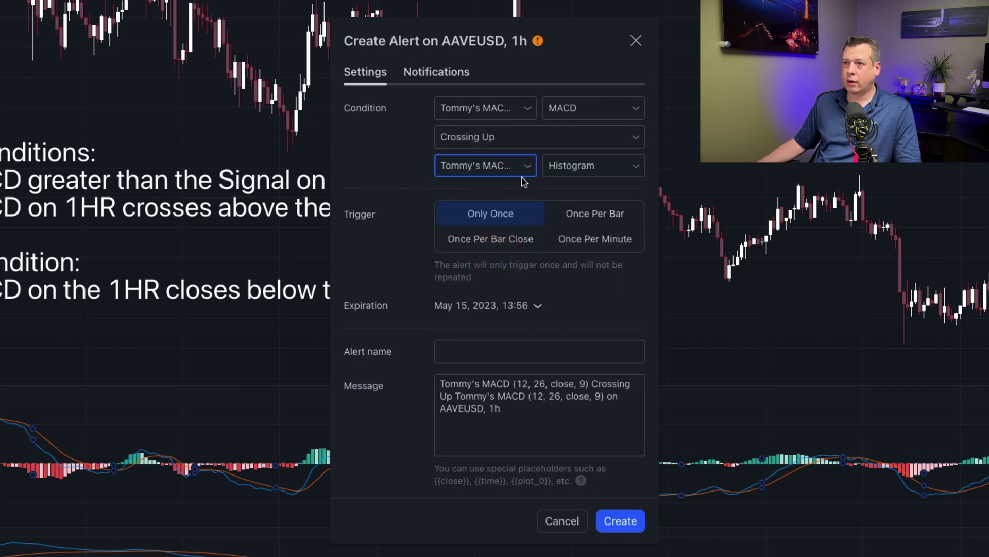
click(582, 168)
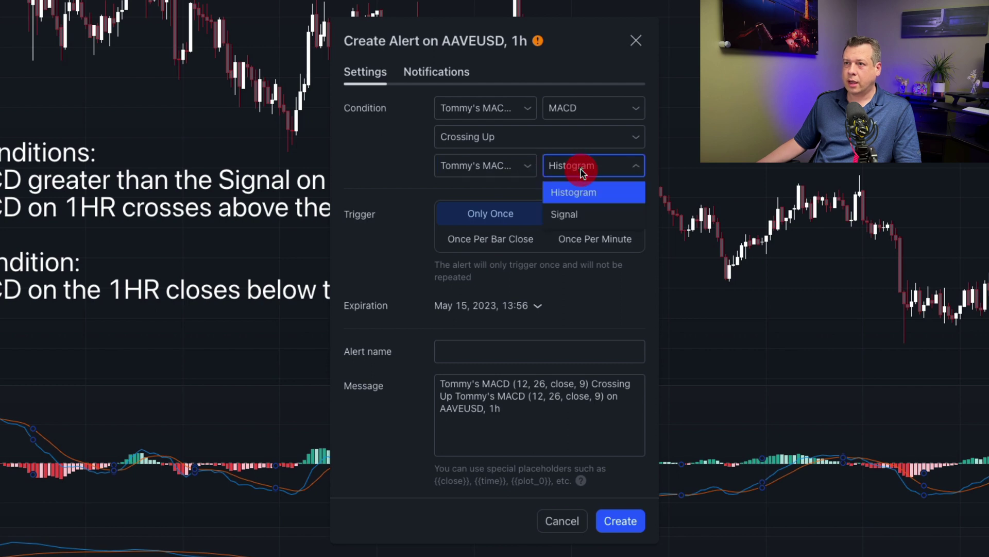
click(585, 215)
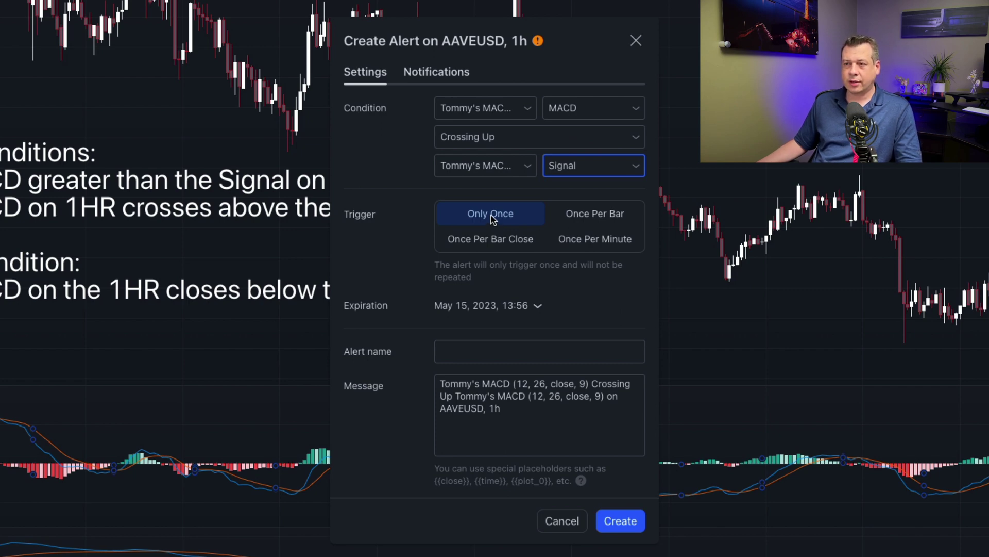
click(500, 243)
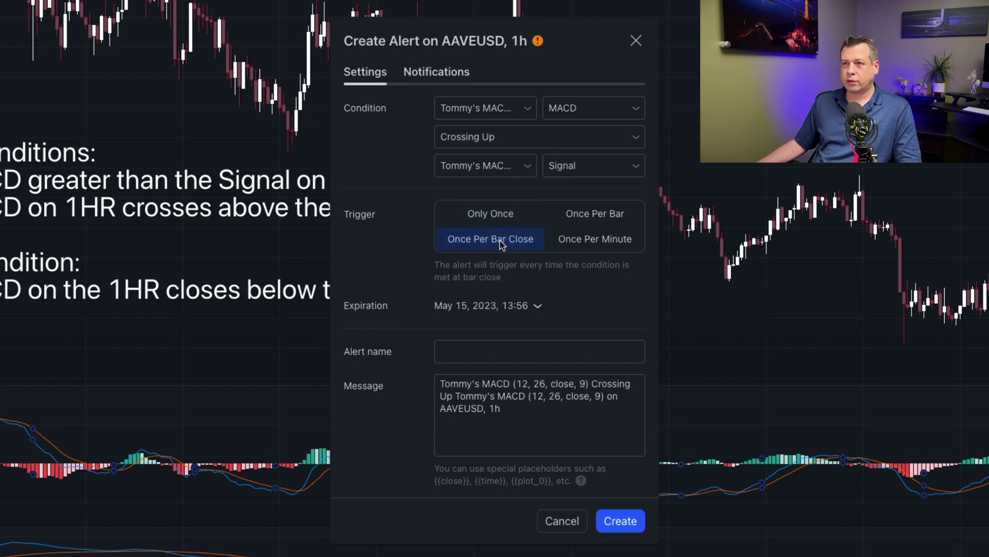
Name the alert "Buy Condition 2" and replace its default message with the copied order code.
click(500, 353)
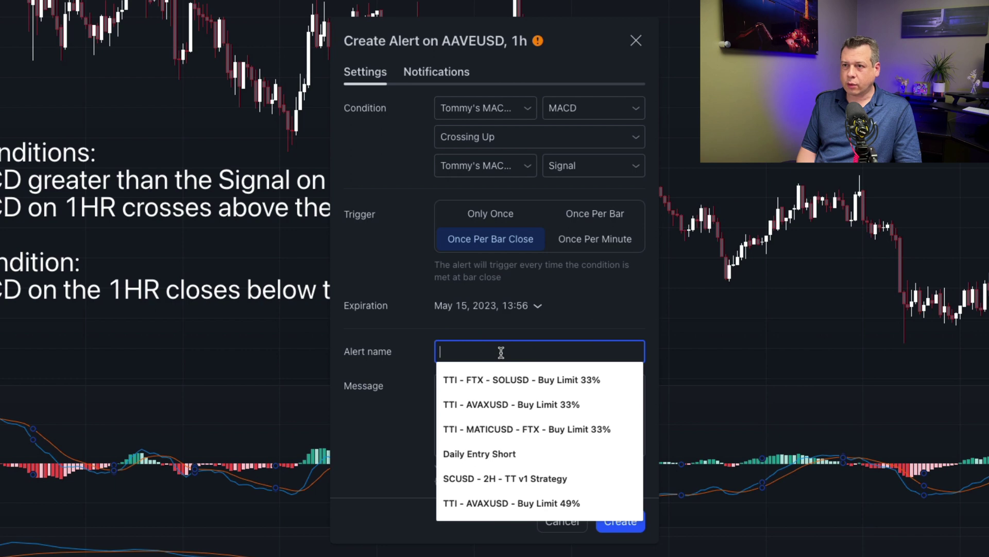
text(B)
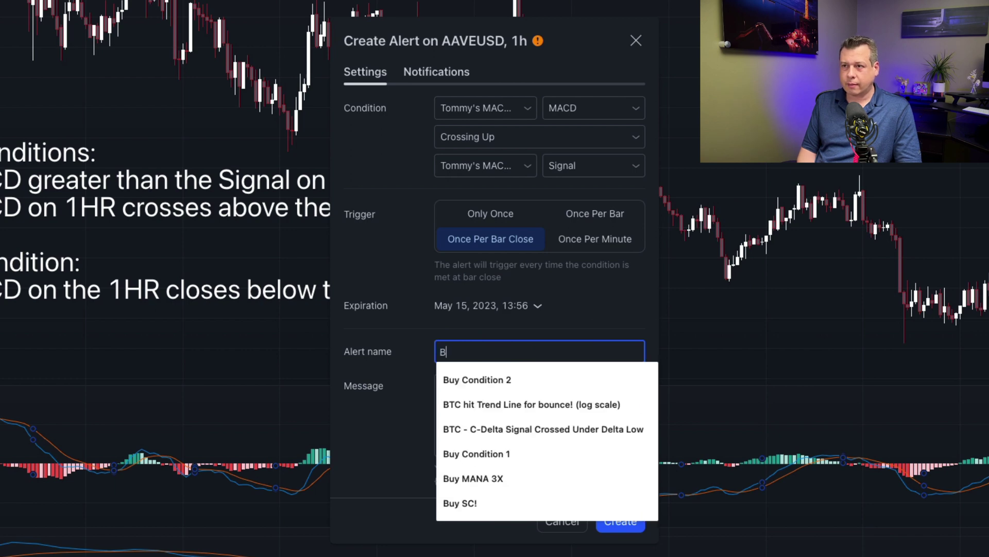
text(uy Condition 2)
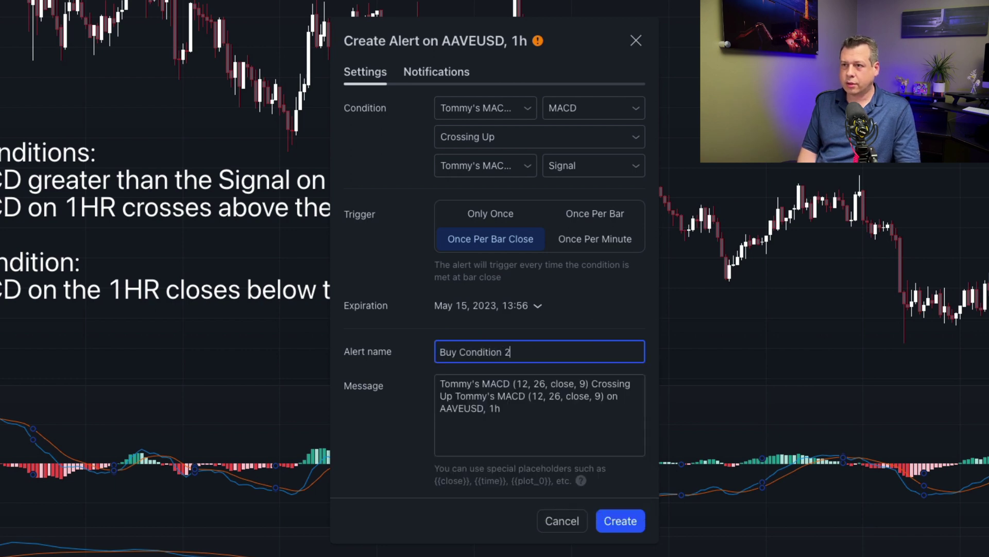
click(495, 401)
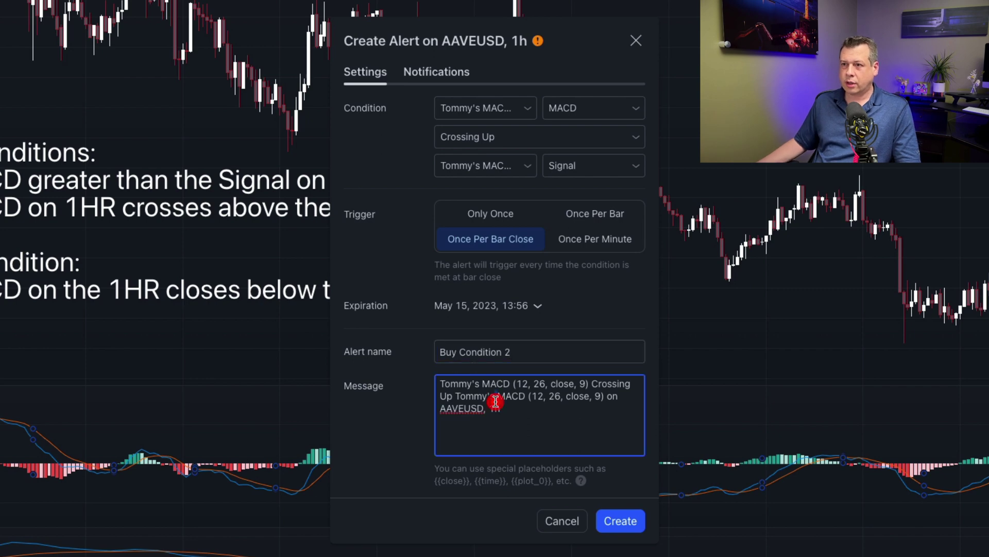
key(ctrl+a)
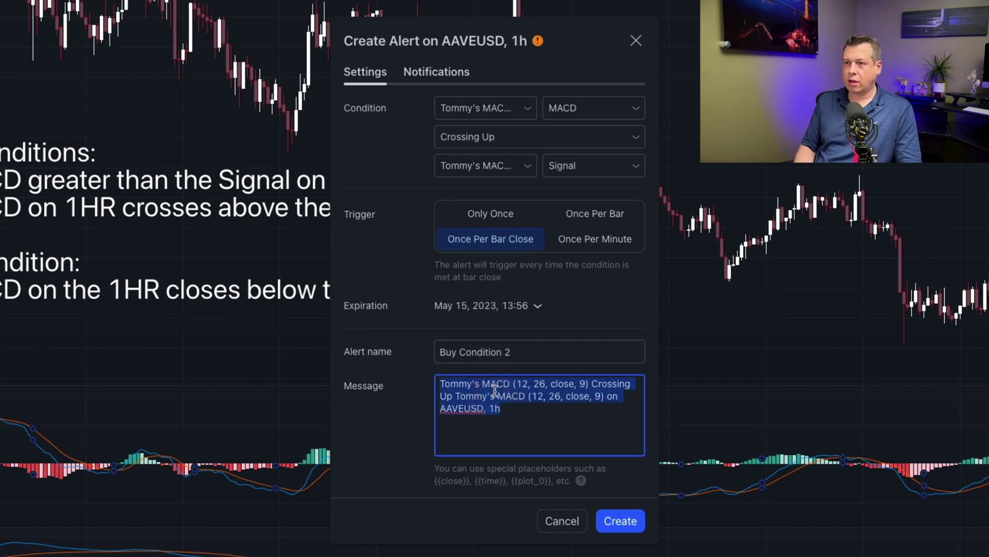
key(BackSpace)
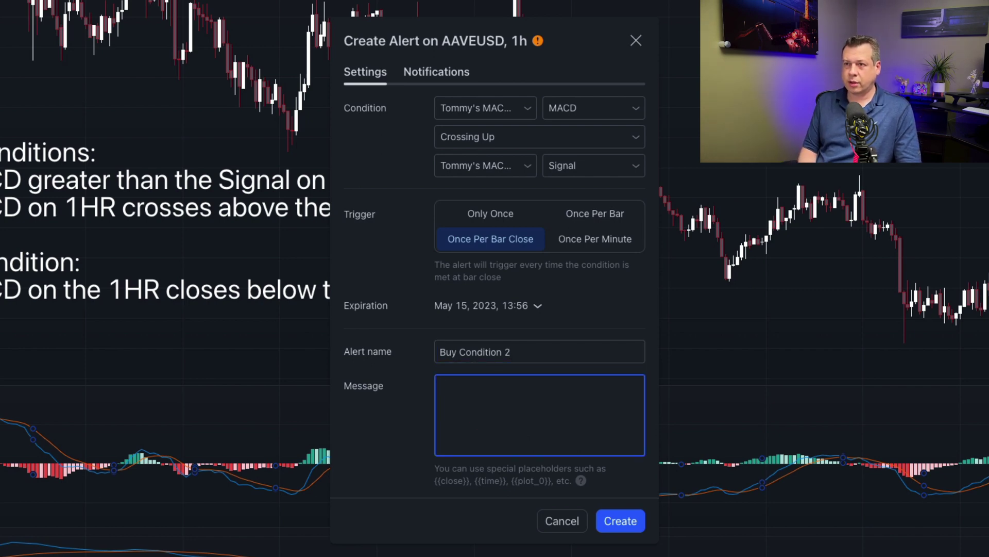
key(ctrl+v)
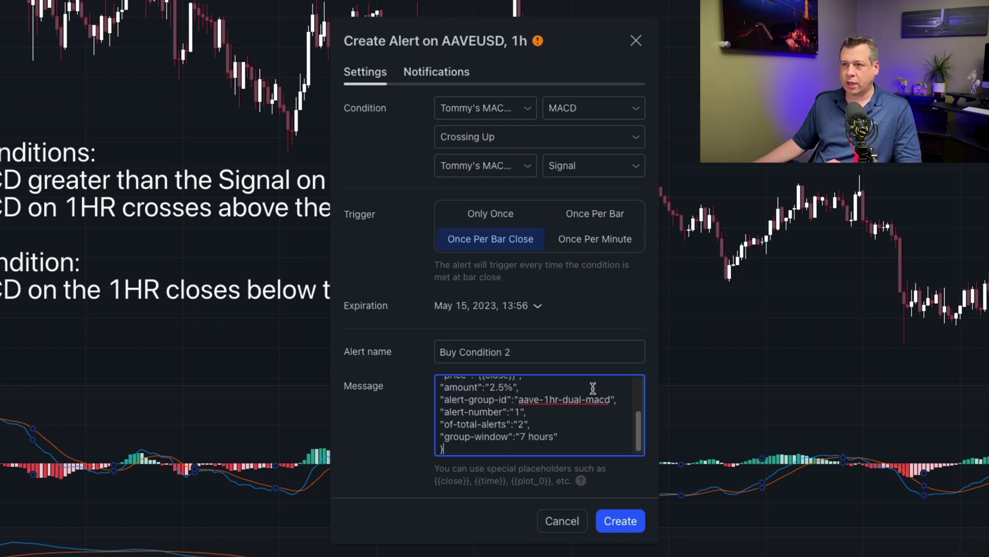
Set the alert-number value in the Buy Condition 2 message code to 2.
click(575, 417)
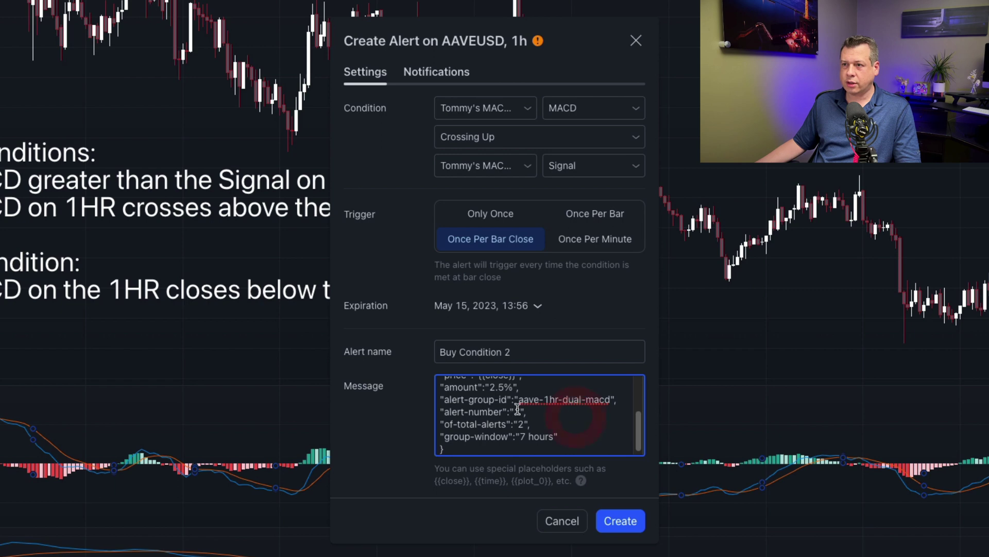
click(519, 410)
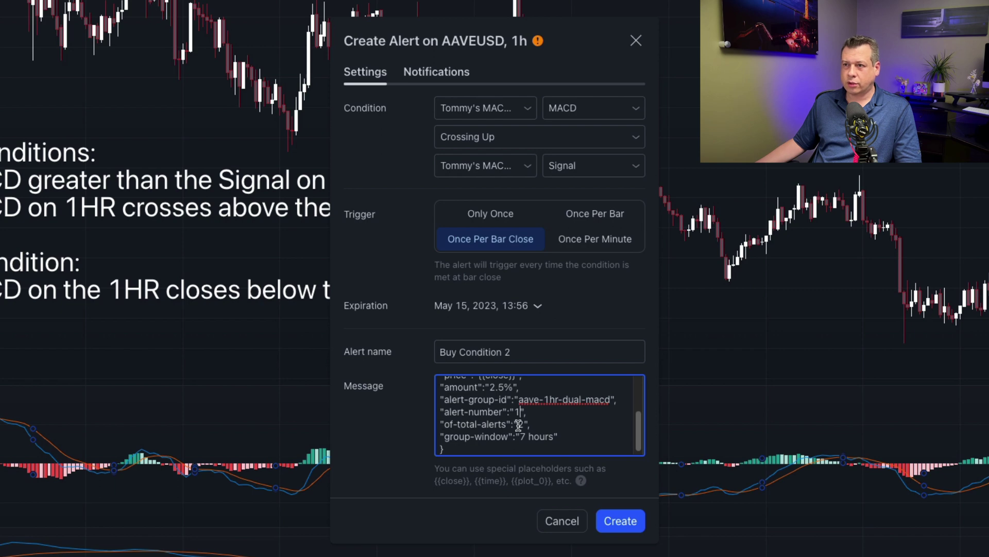
click(520, 410)
key(BackSpace)
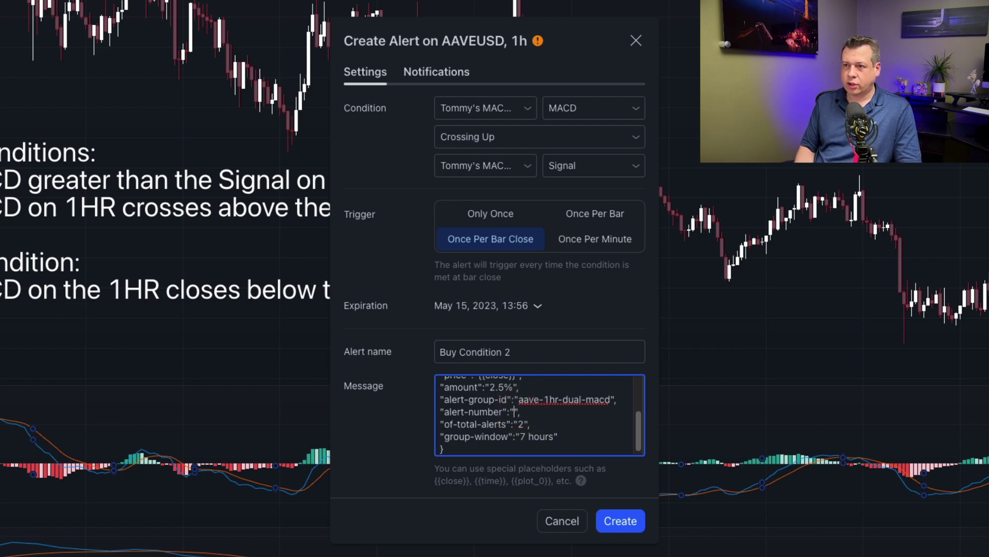
text(2)
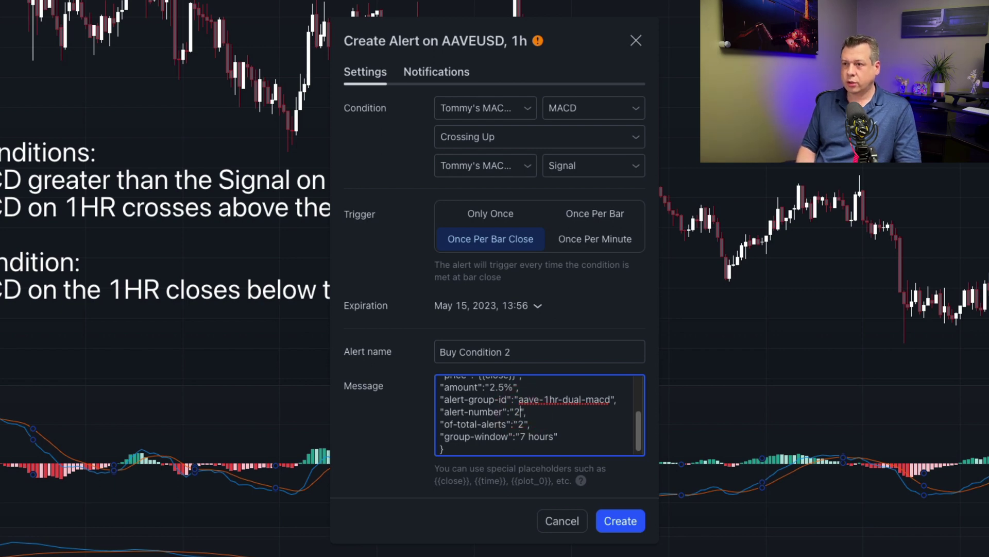
Create the Buy Condition 2 alert and start another alert on the 1-hour Tommy's MACD indicator.
click(538, 406)
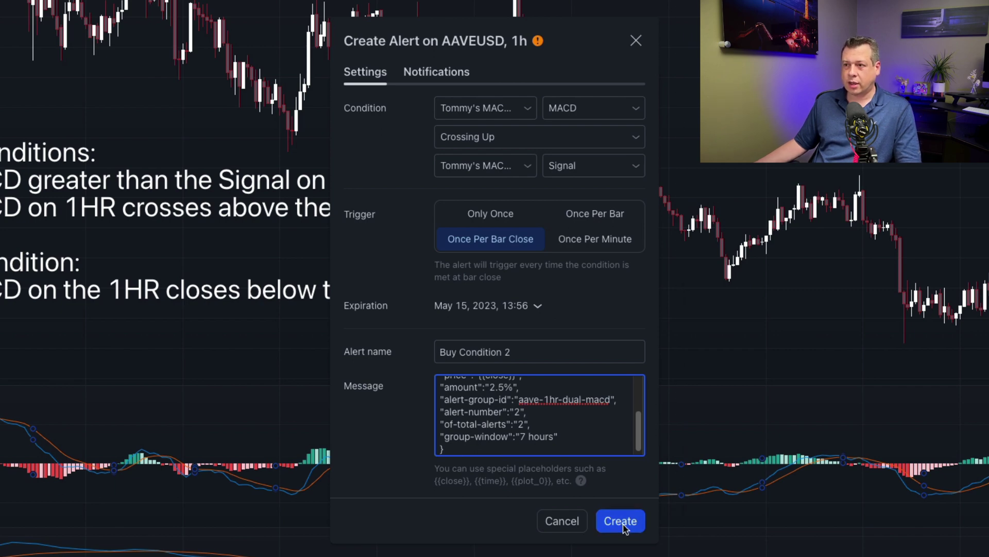
click(620, 522)
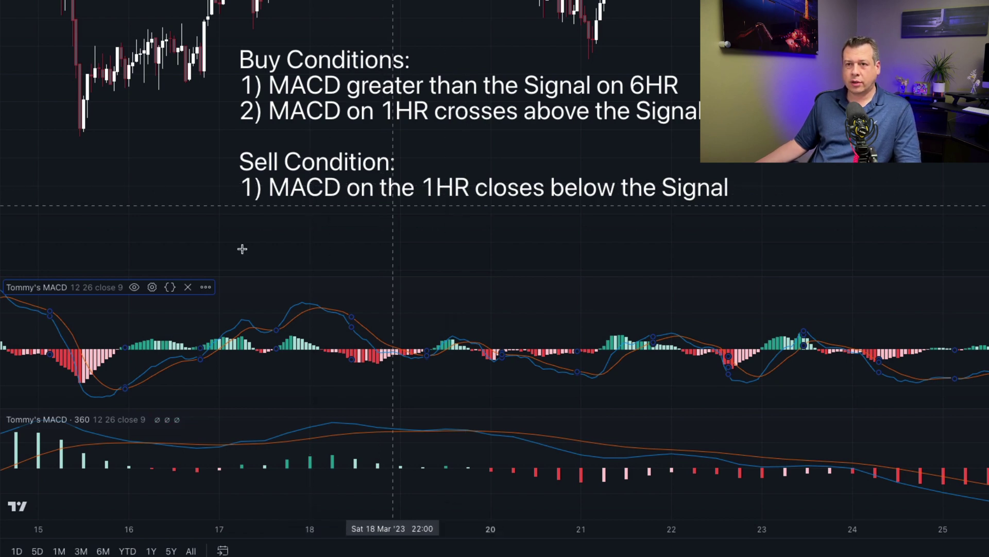
click(208, 289)
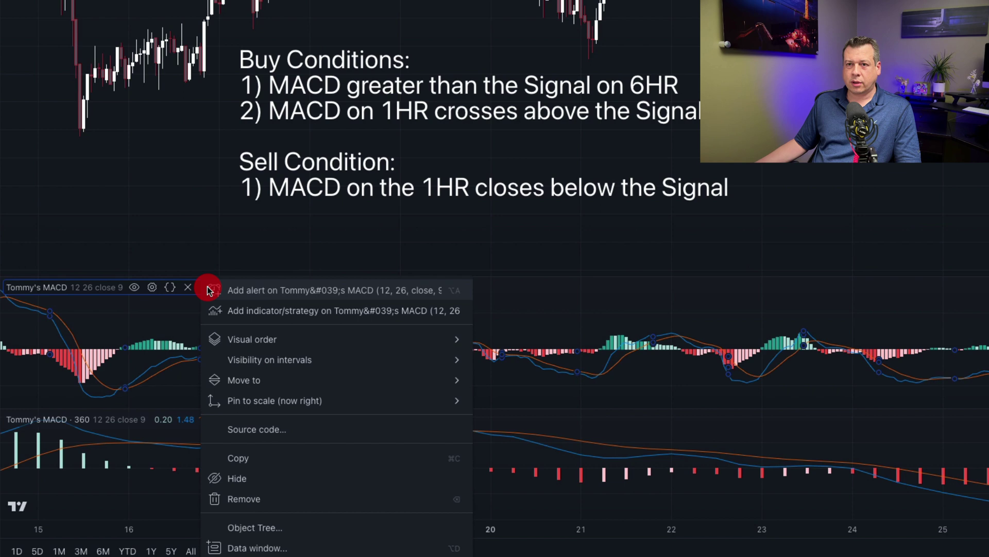
click(280, 289)
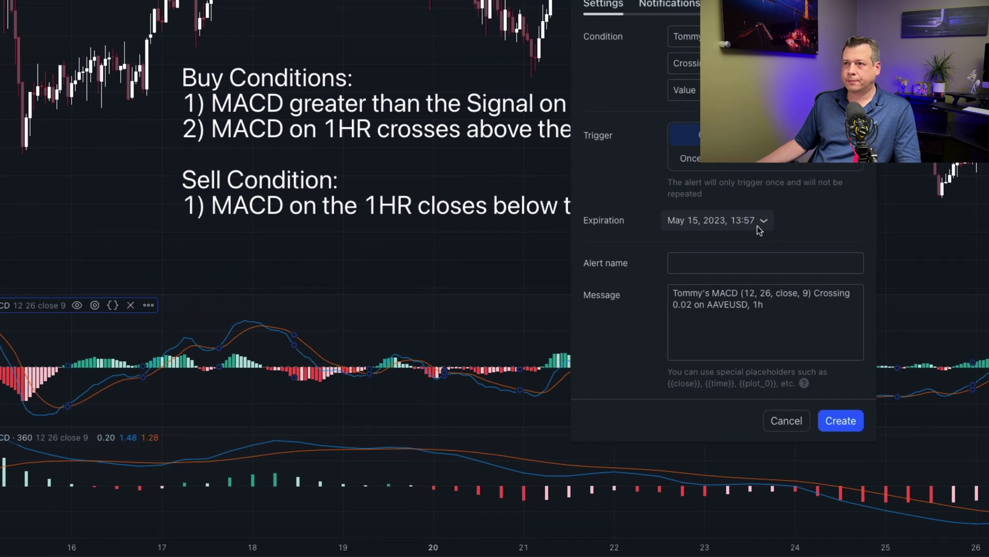
Set the new alert's condition to MACD Crossing Down the Signal of the 1-hour Tommy's MACD, triggering Once Per Bar Close.
click(866, 13)
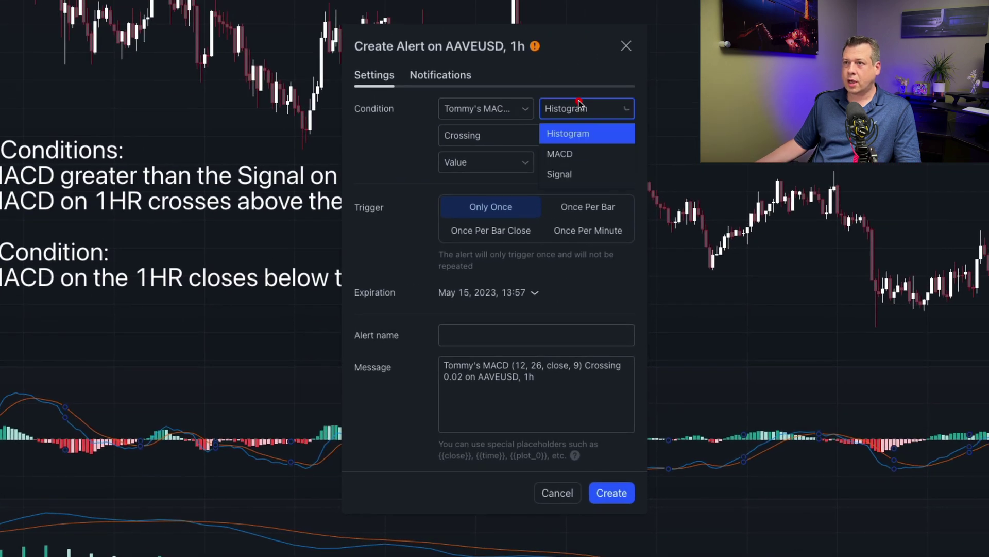
click(564, 153)
click(466, 136)
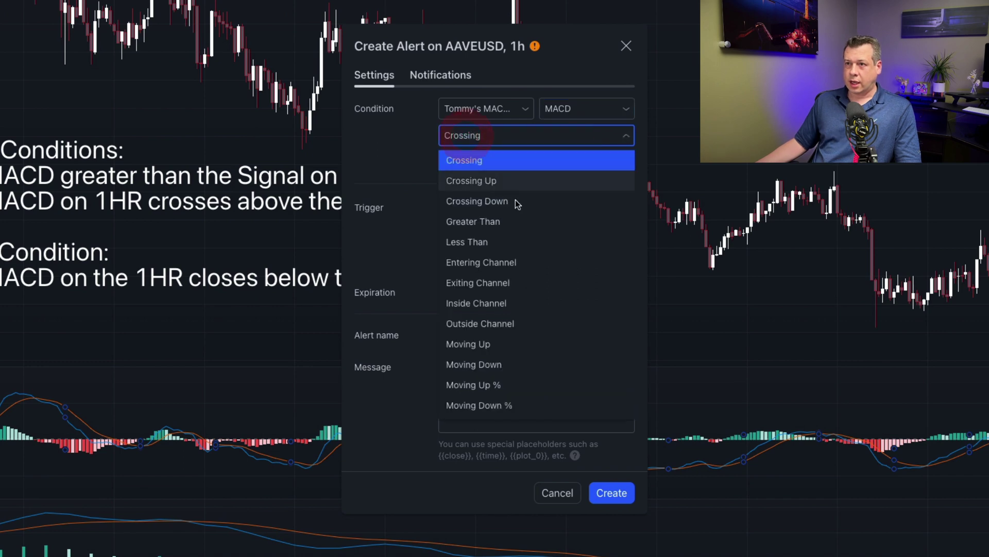
click(499, 203)
click(477, 163)
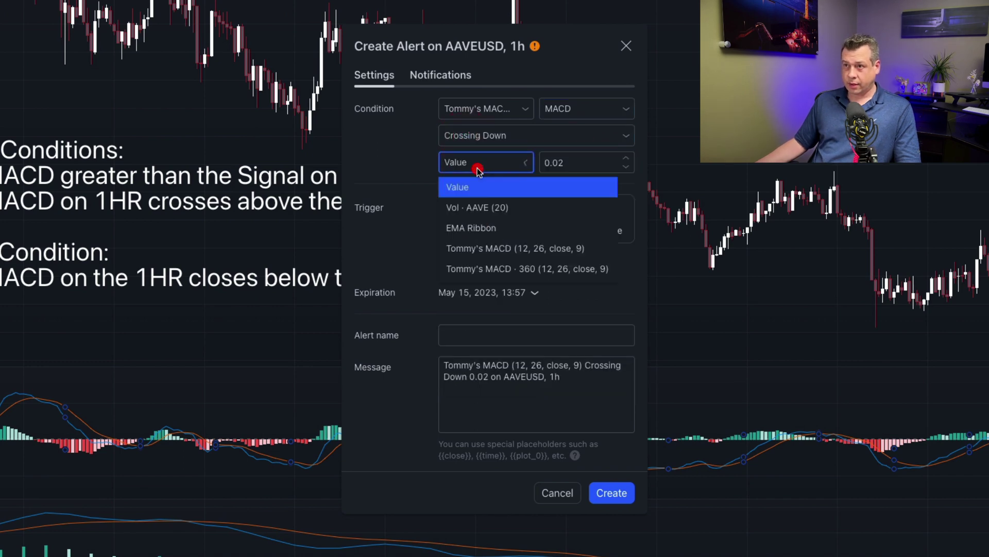
click(490, 243)
click(593, 162)
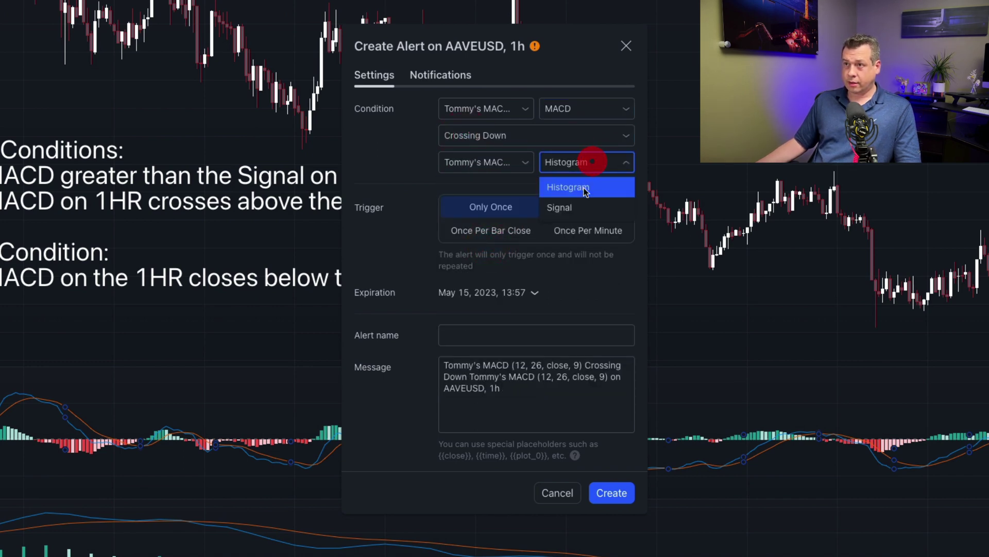
click(578, 207)
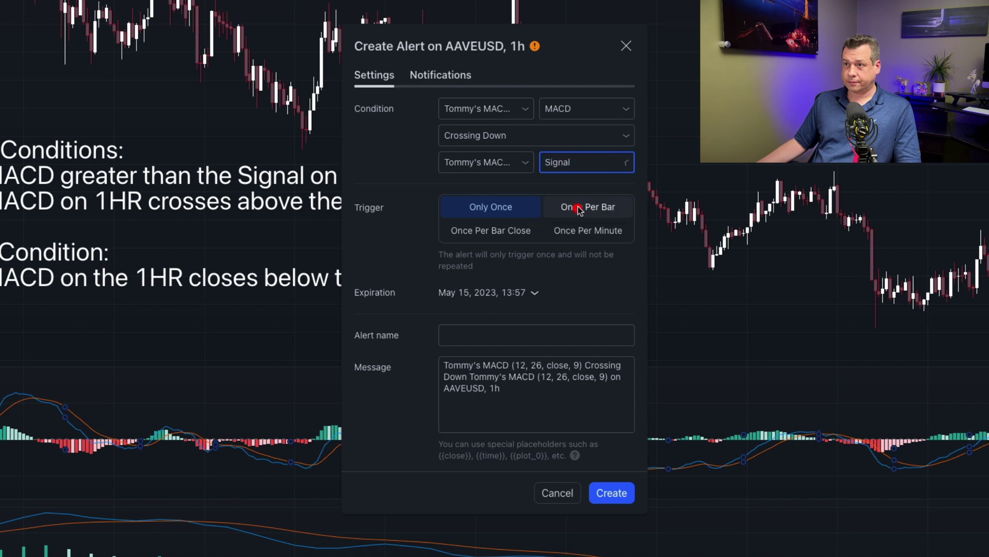
click(491, 230)
Name the alert "Sell" and clear its default message.
click(538, 334)
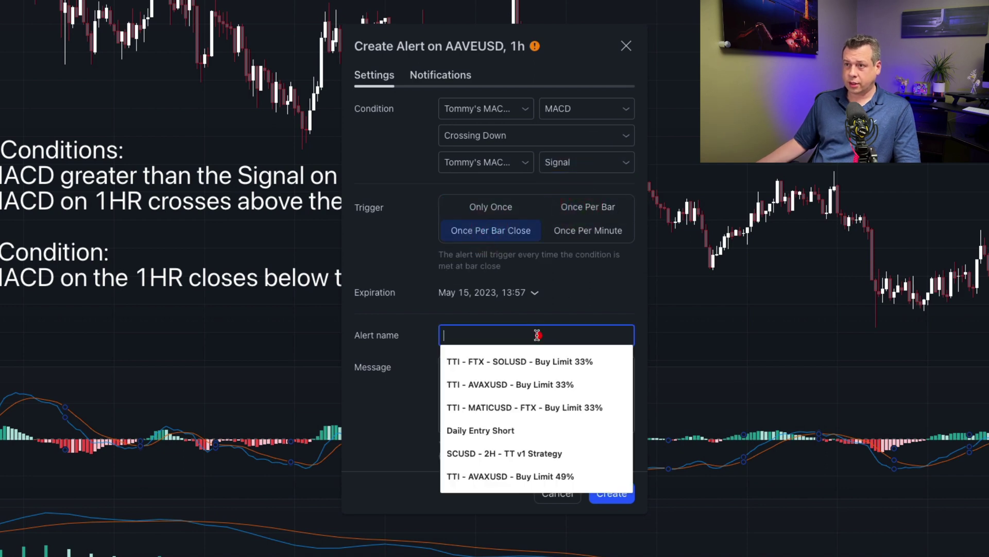
text(Se)
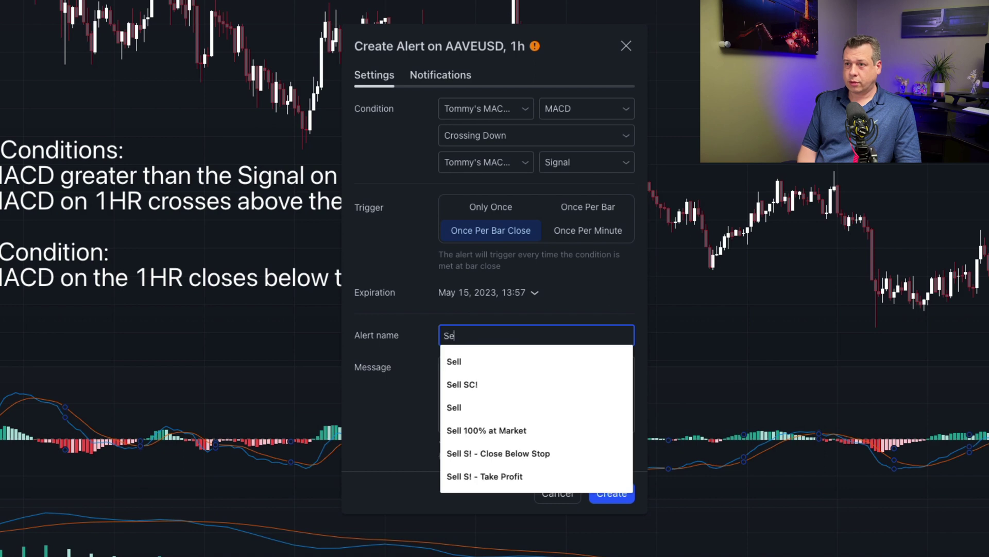
text(ll C)
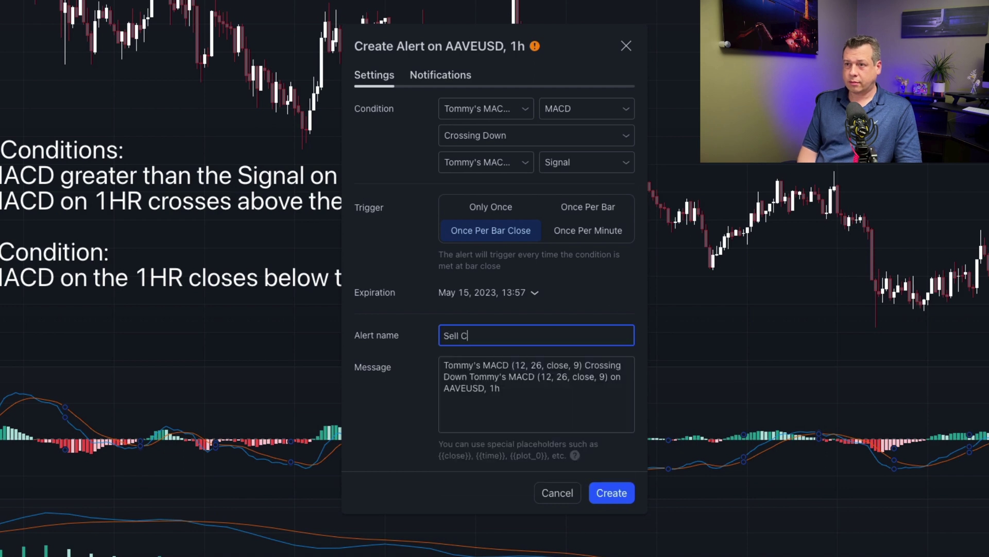
text(ond)
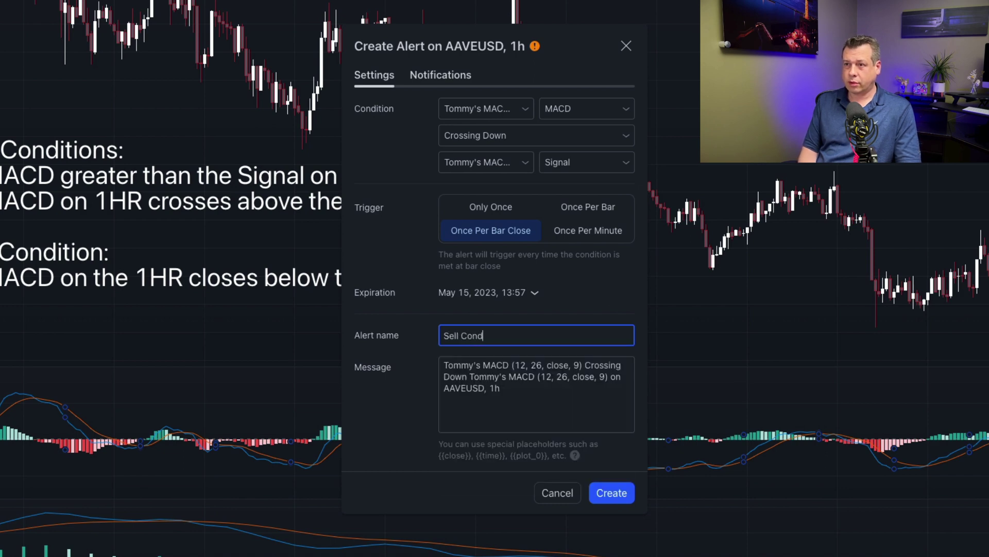
key(BackSpace)
key(BackSpace)
key(BackSpace)
key(BackSpace)
key(BackSpace)
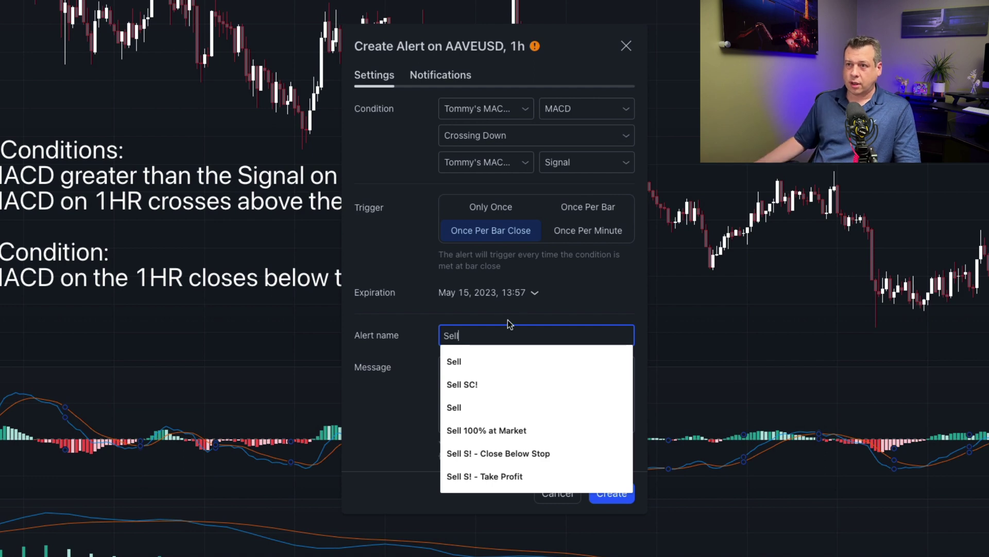
click(400, 326)
key(ctrl+a)
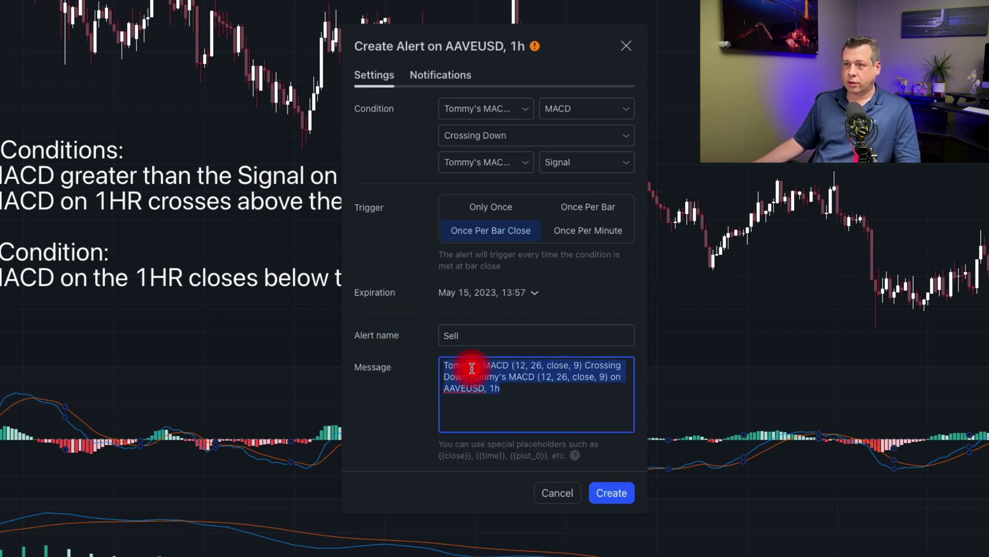
key(BackSpace)
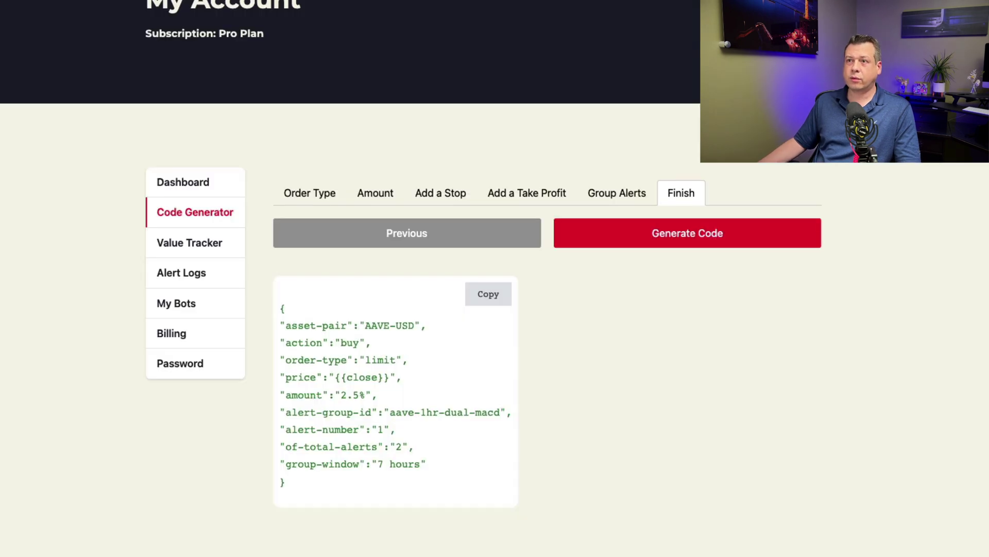
Switch to the TommyBots Code Generator and change the AAVE order's action to sell.
click(292, 198)
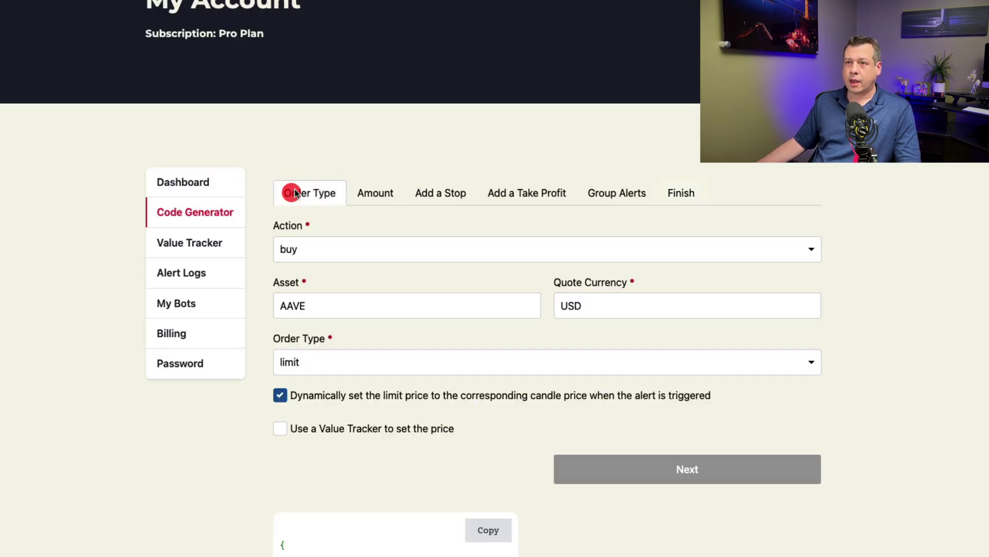
click(325, 249)
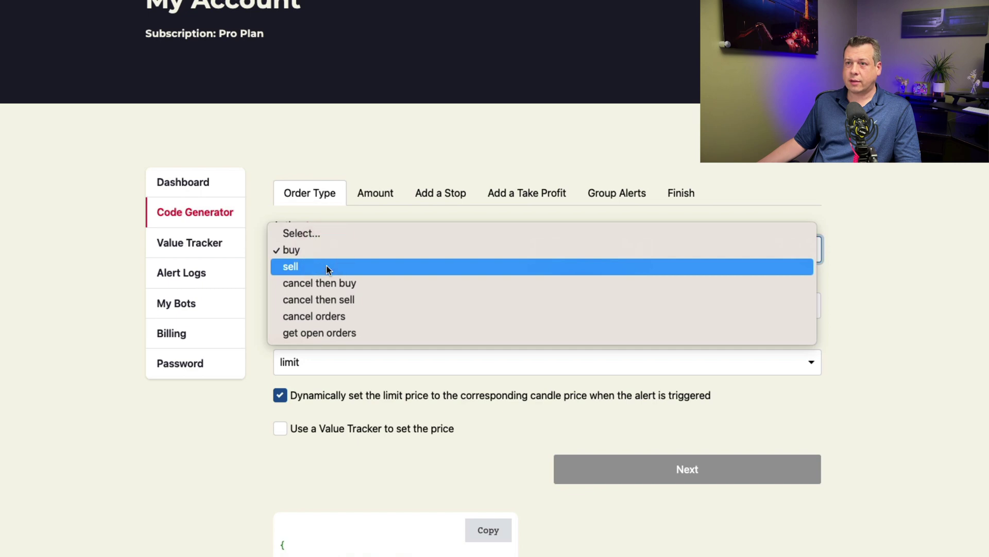
click(326, 266)
click(293, 298)
drag(293, 297, 249, 290)
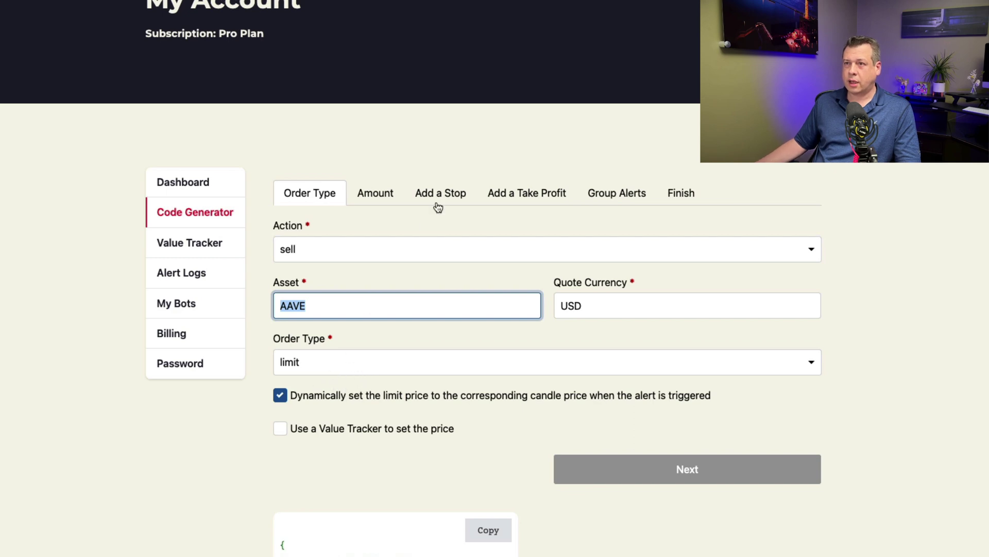
Remove the order from the group alert, then generate and copy the AAVE-USD limit sell code for an amount of 100%.
click(598, 194)
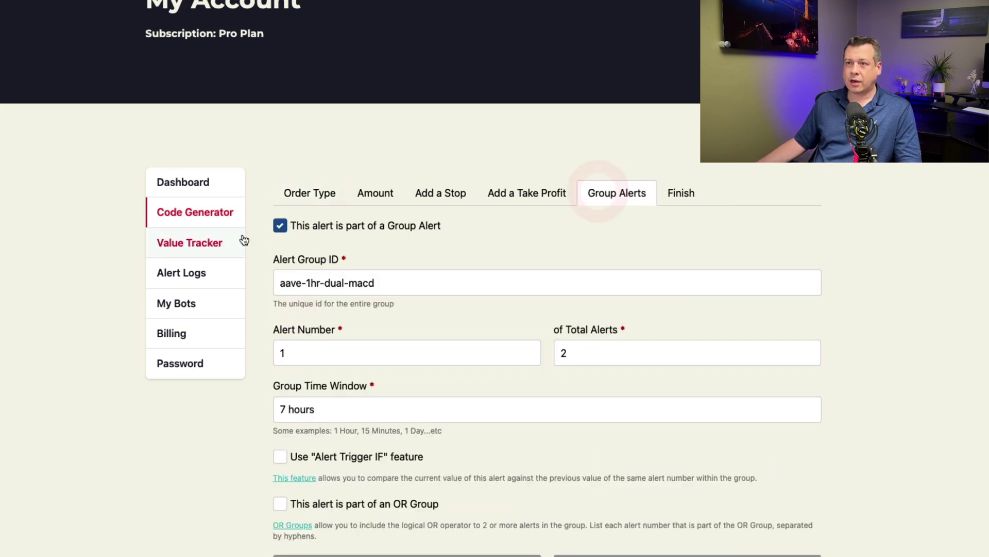
click(281, 227)
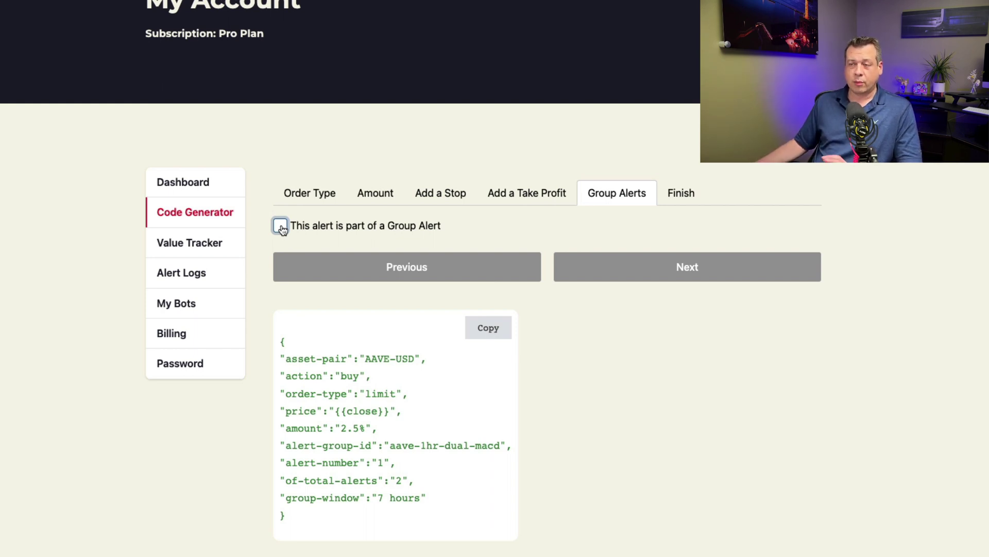
click(672, 268)
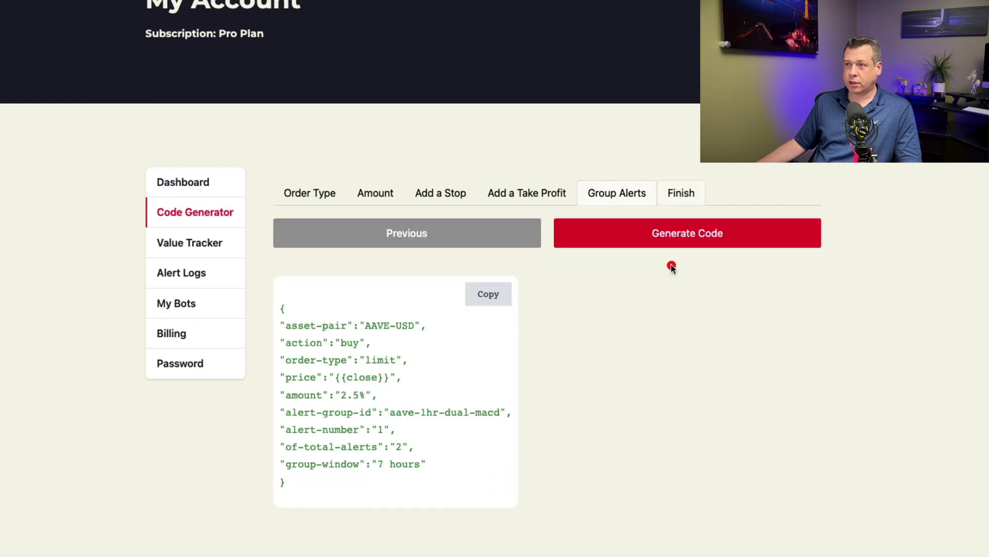
click(678, 233)
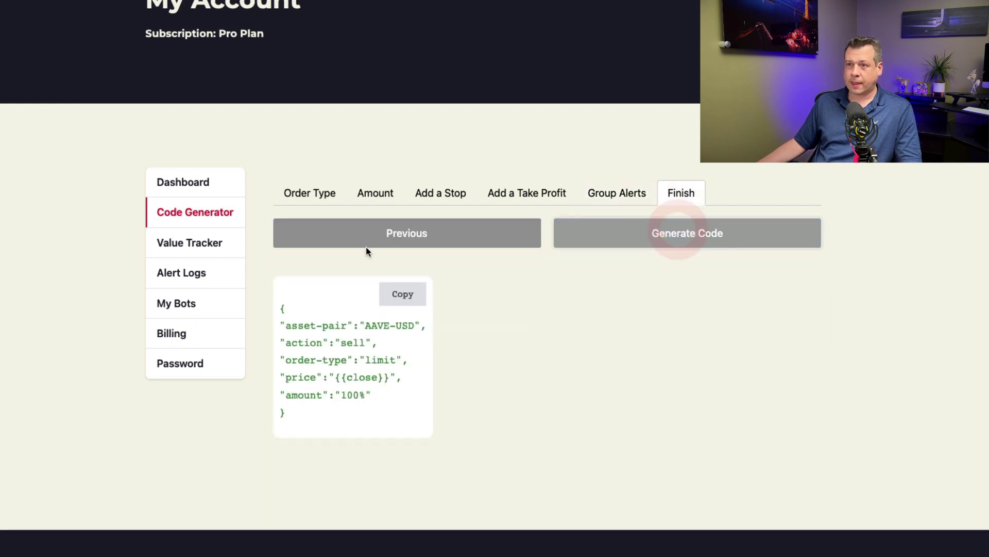
click(400, 294)
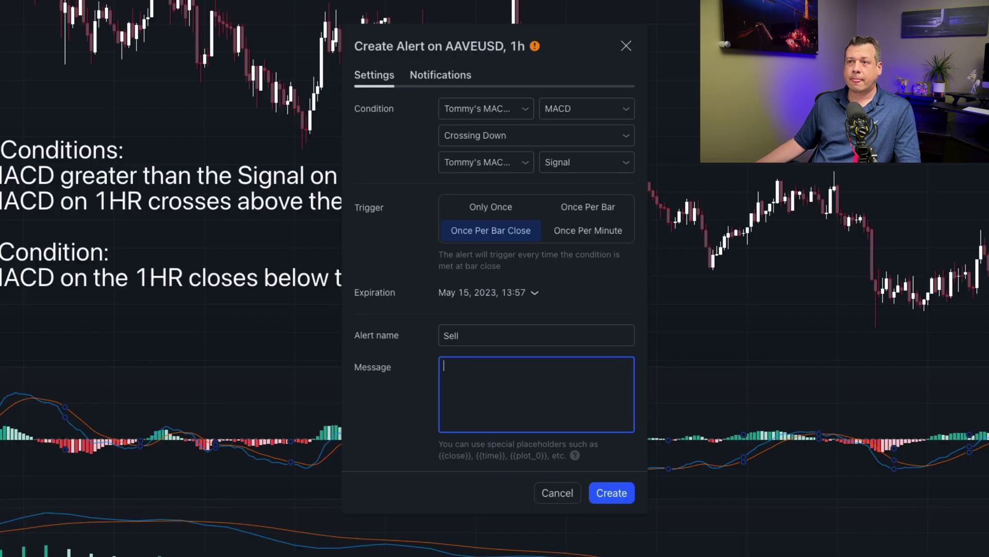
Switch back to TradingView, paste the sell order code as the Sell alert's message and create the alert.
key(ctrl+v)
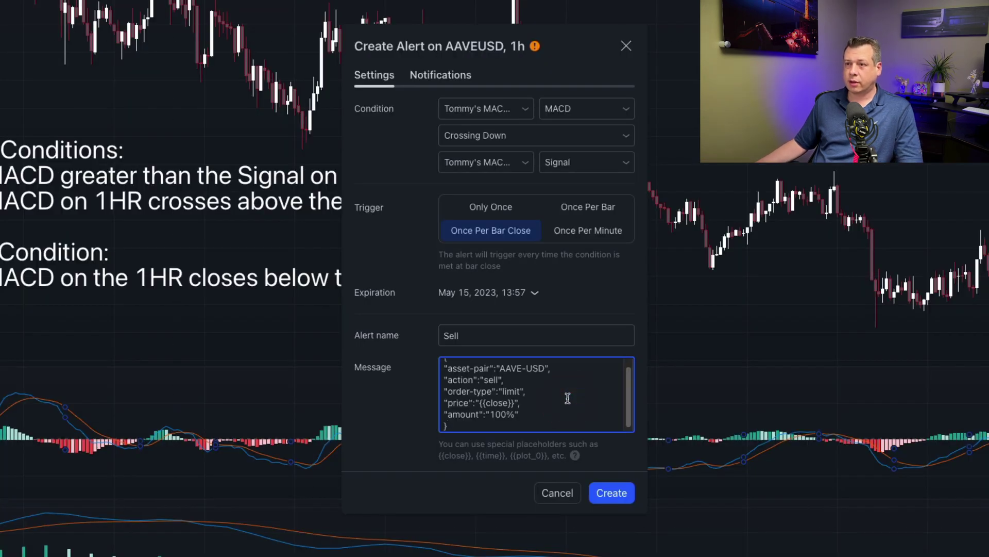
click(622, 494)
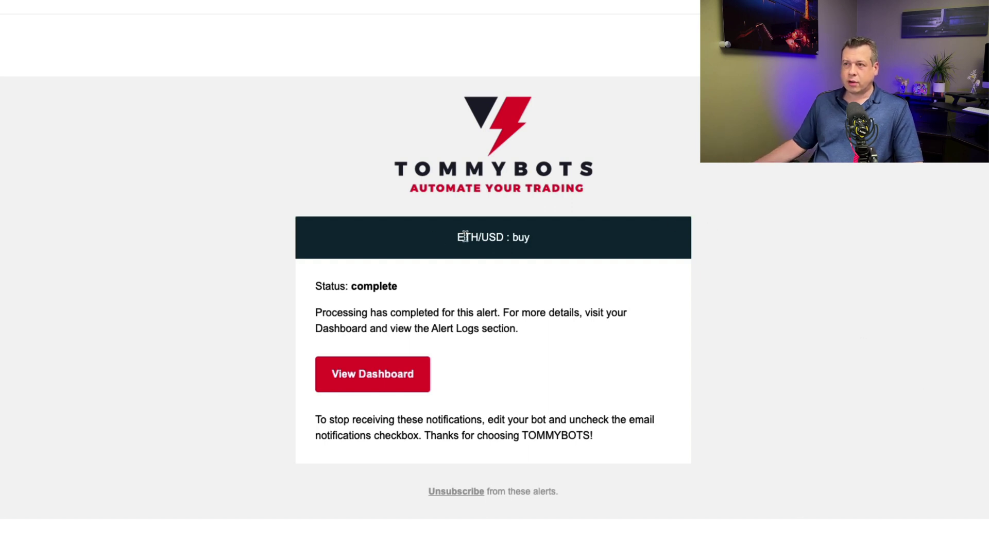
Review the asset pair, action and processing status in the TommyBots notification email for the ETH/USD alert.
drag(458, 236, 502, 236)
double_click(521, 237)
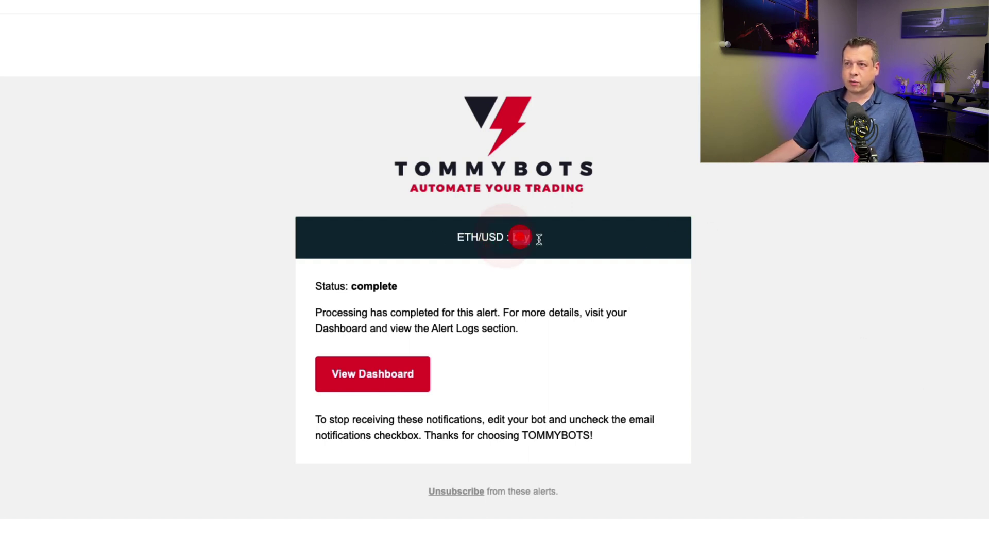
click(654, 249)
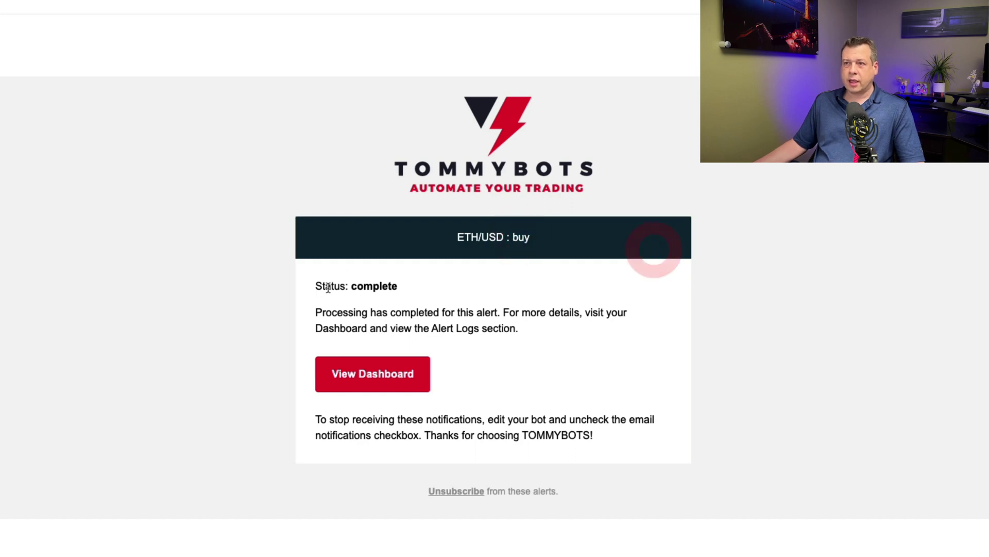
drag(335, 286, 398, 286)
click(674, 310)
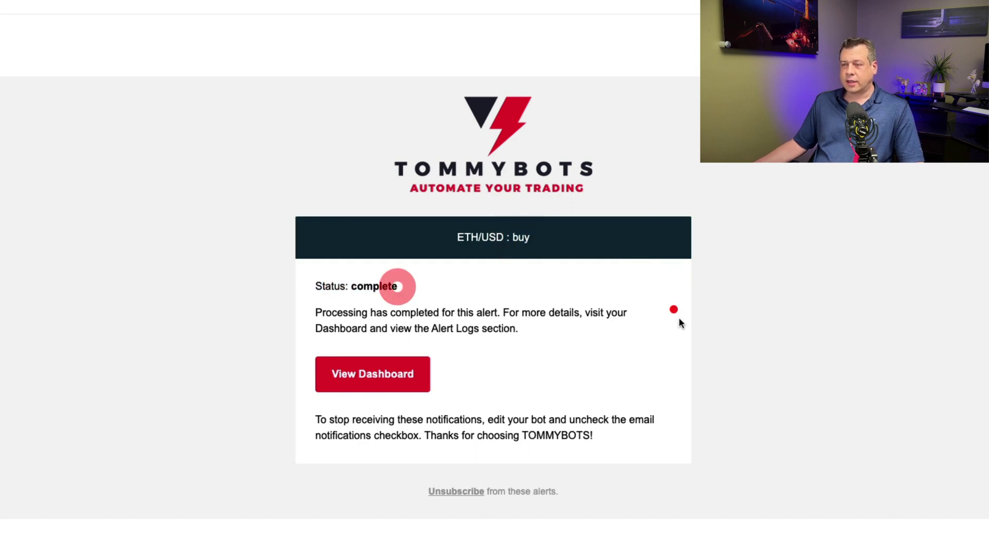
Switch to the TommyBots dashboard and examine the Group Alerts Demo entries in the alert logs, including the ETH/USD sell action.
key(ctrl+Right)
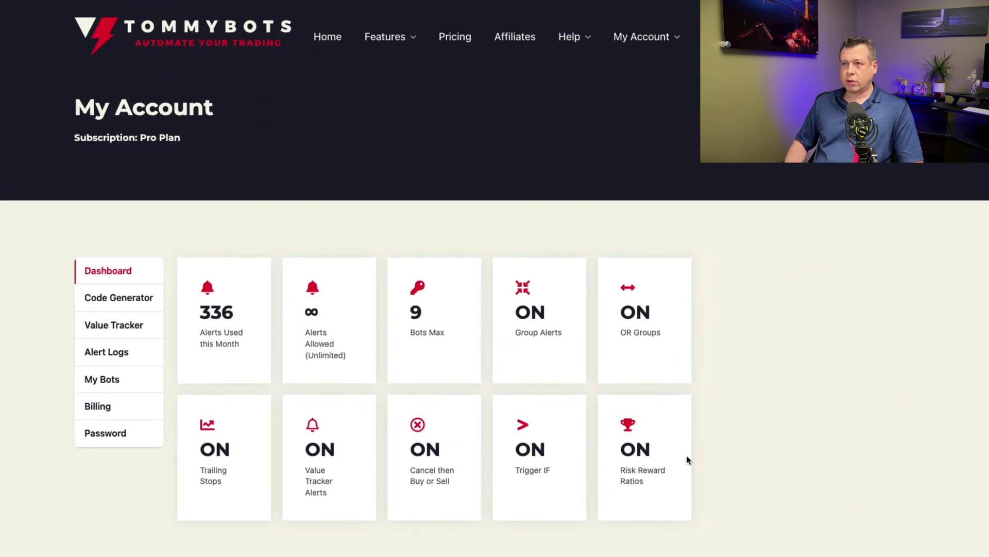
click(128, 358)
scroll(683, 424, down, 2)
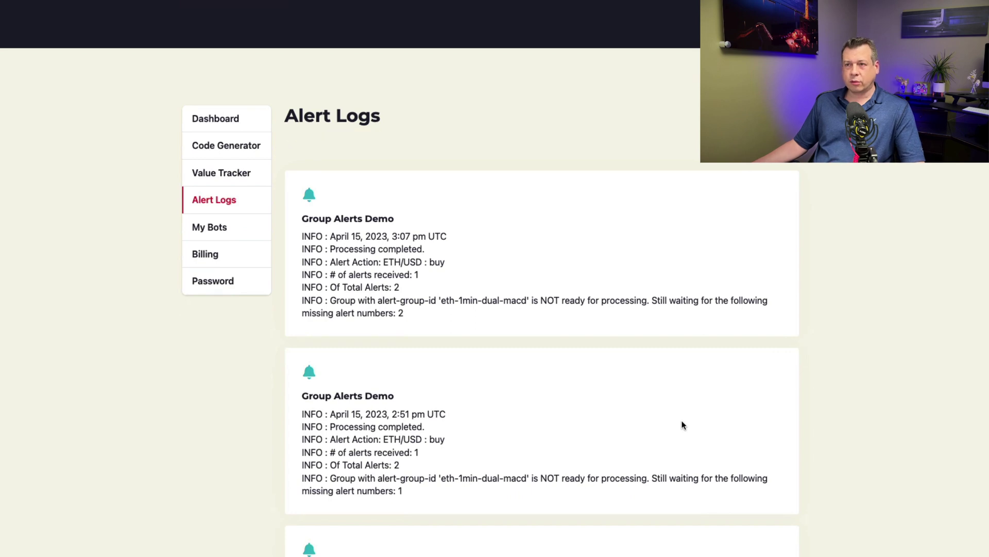
scroll(683, 424, down, 1)
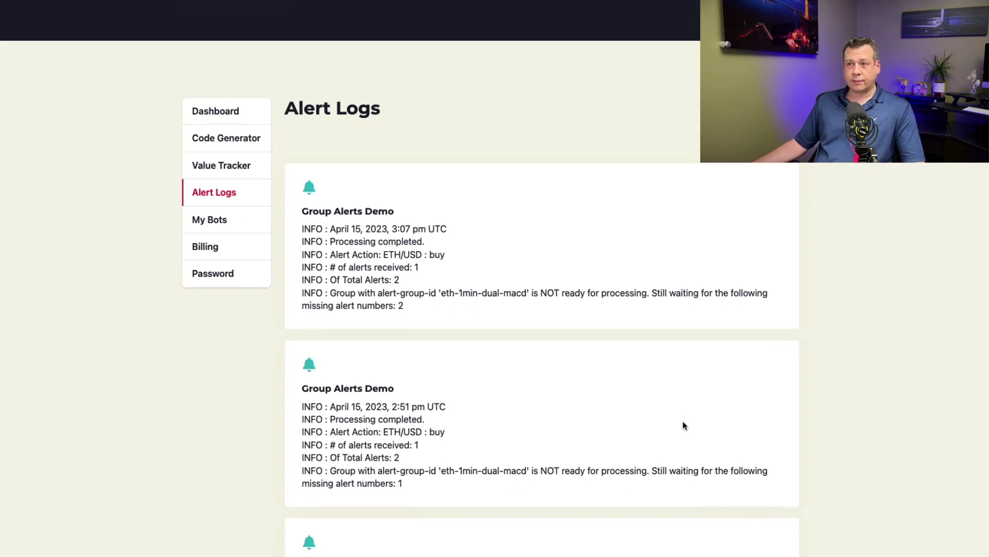
scroll(682, 420, down, 8)
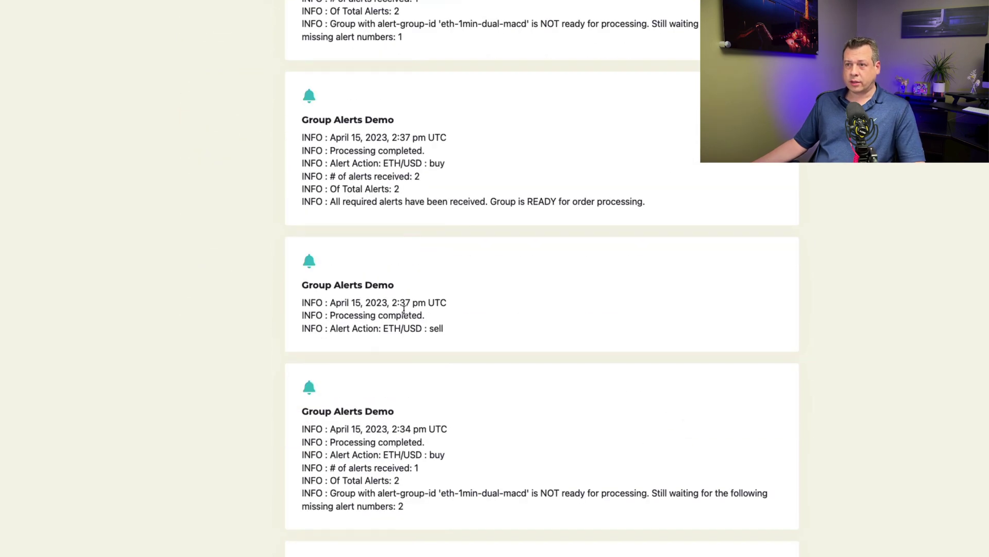
click(404, 309)
drag(304, 334, 473, 329)
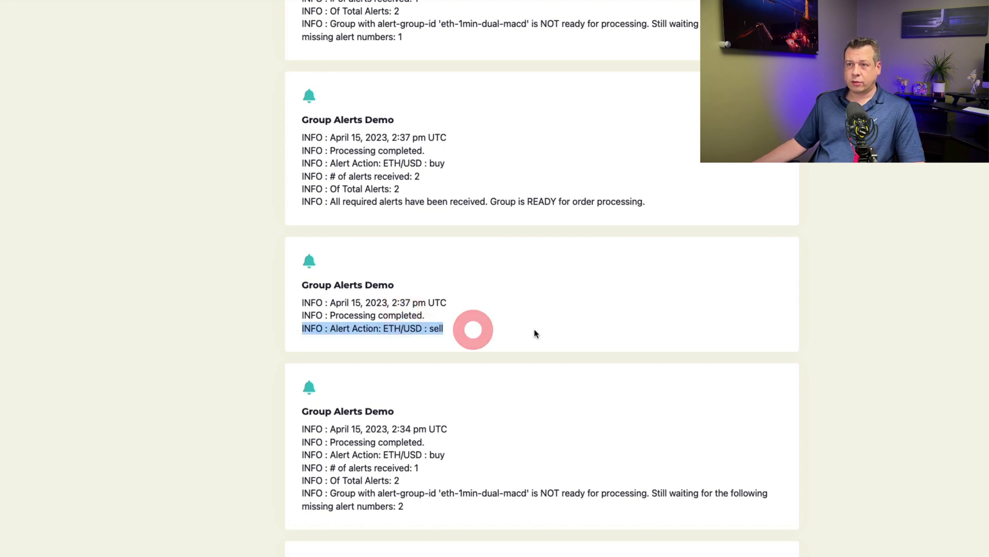
click(535, 333)
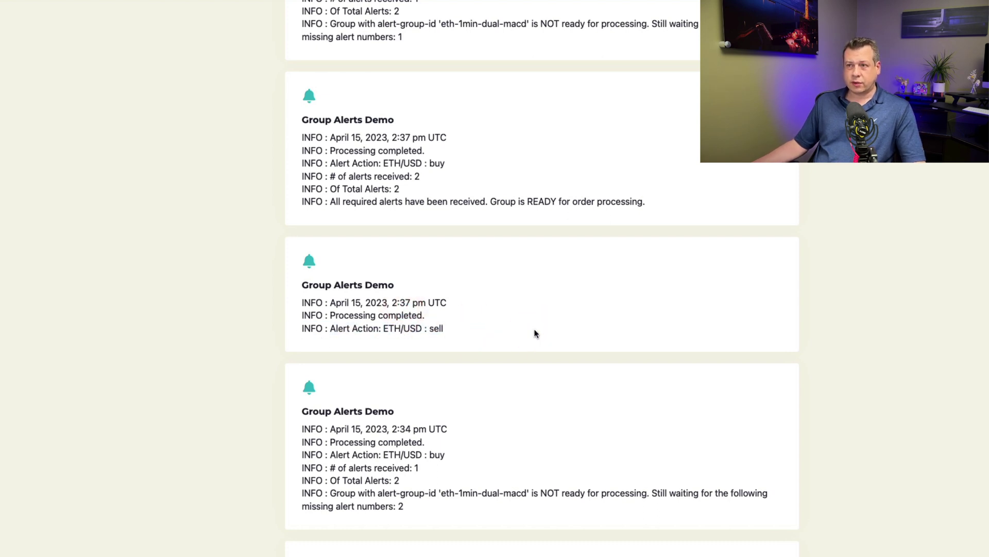